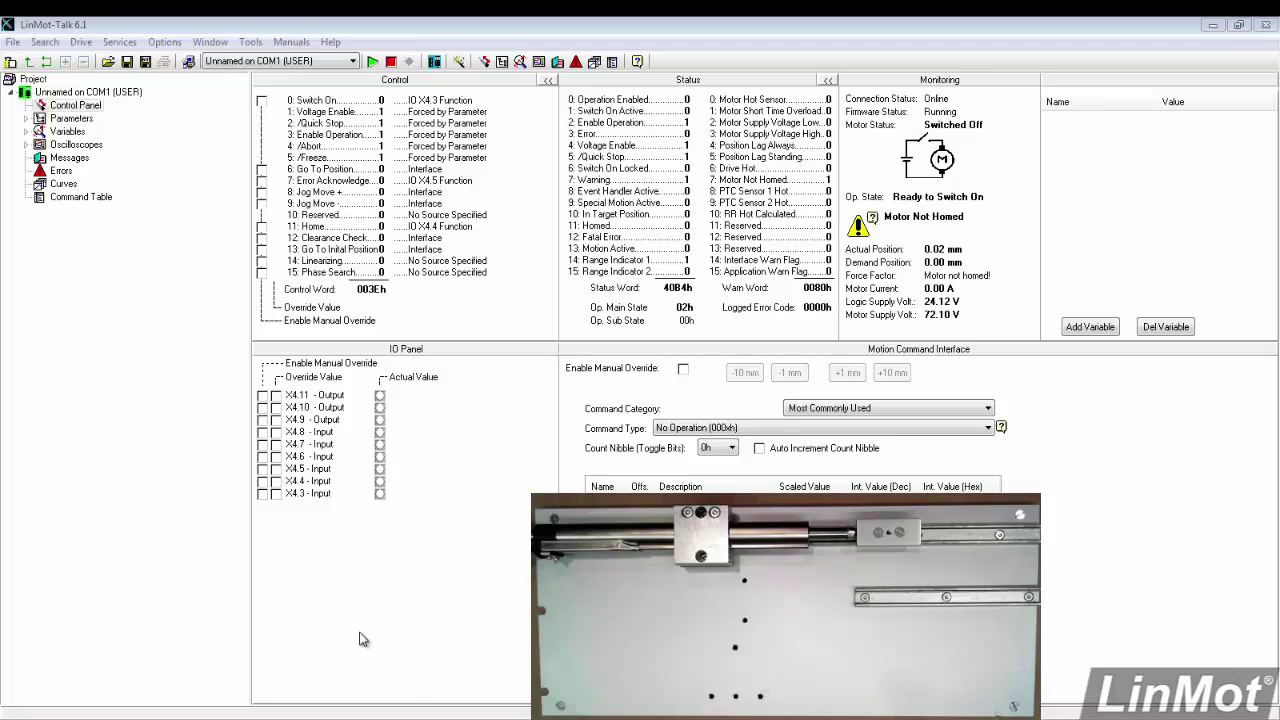
Step: List the drive's curves and inspect Scurve Out (ID 1, 500 ms) and Scurve Back (ID 2, 750 ms)
click(60, 184)
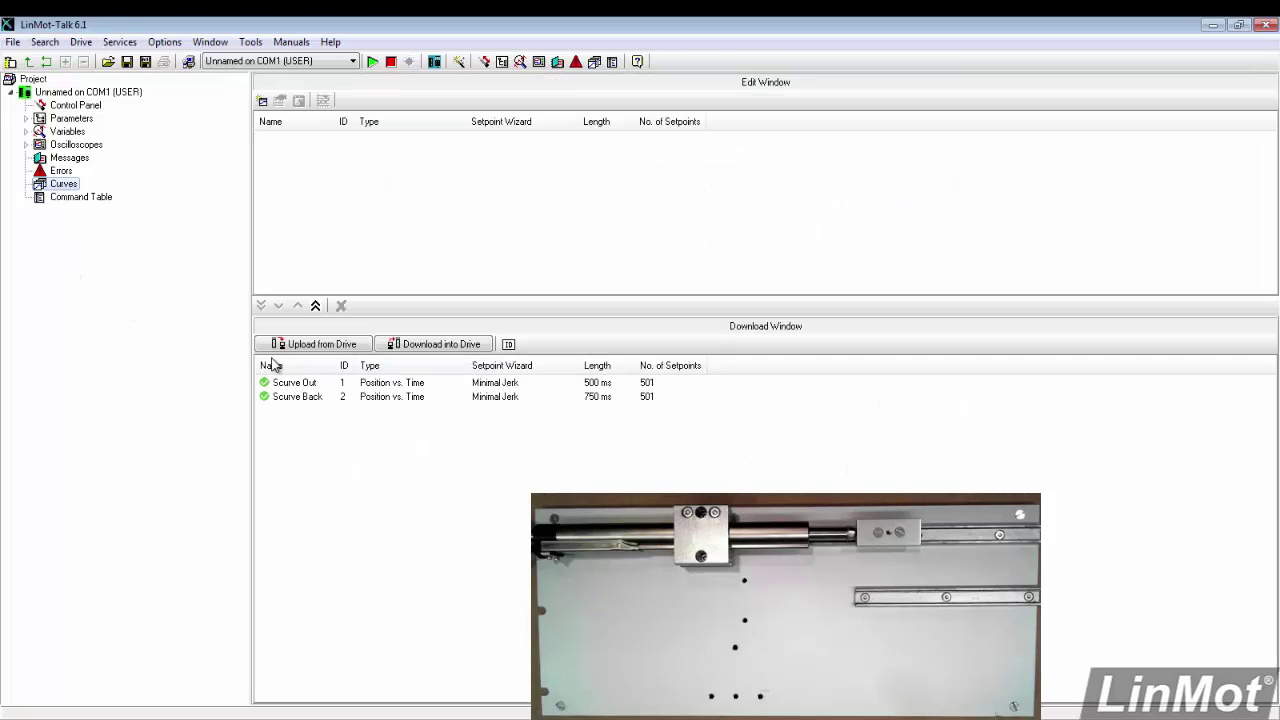
click(300, 382)
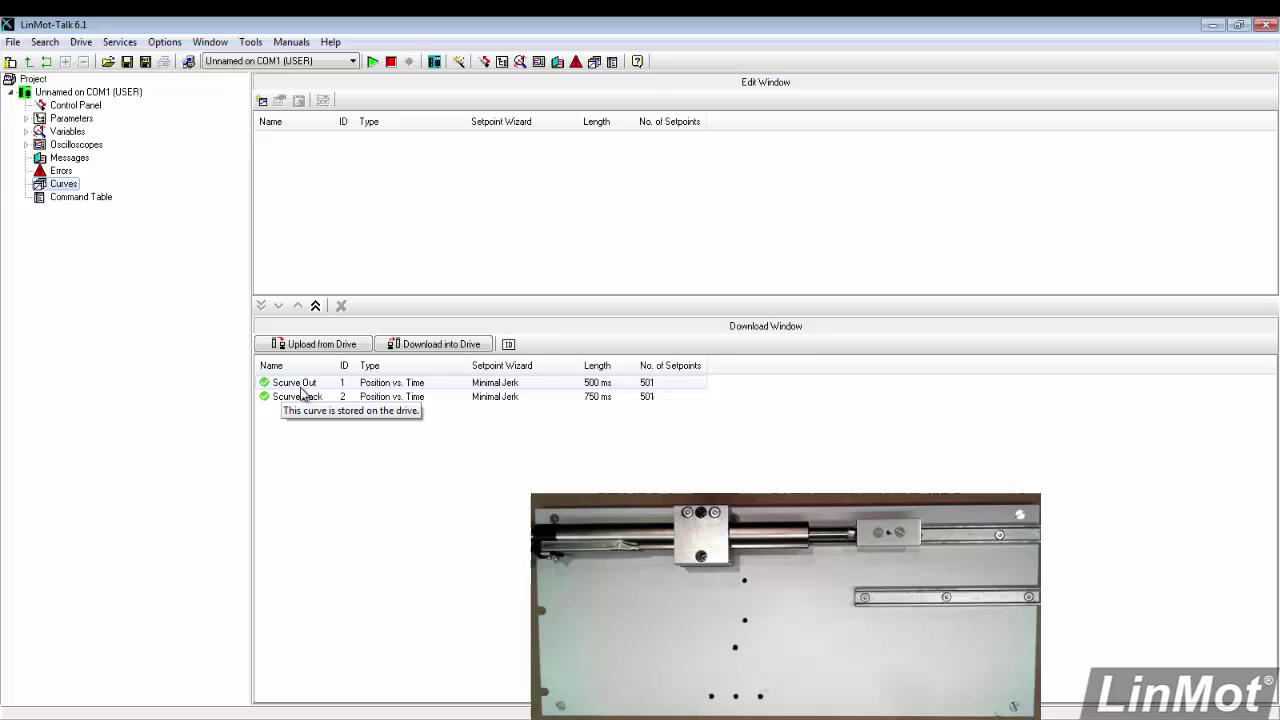
click(290, 397)
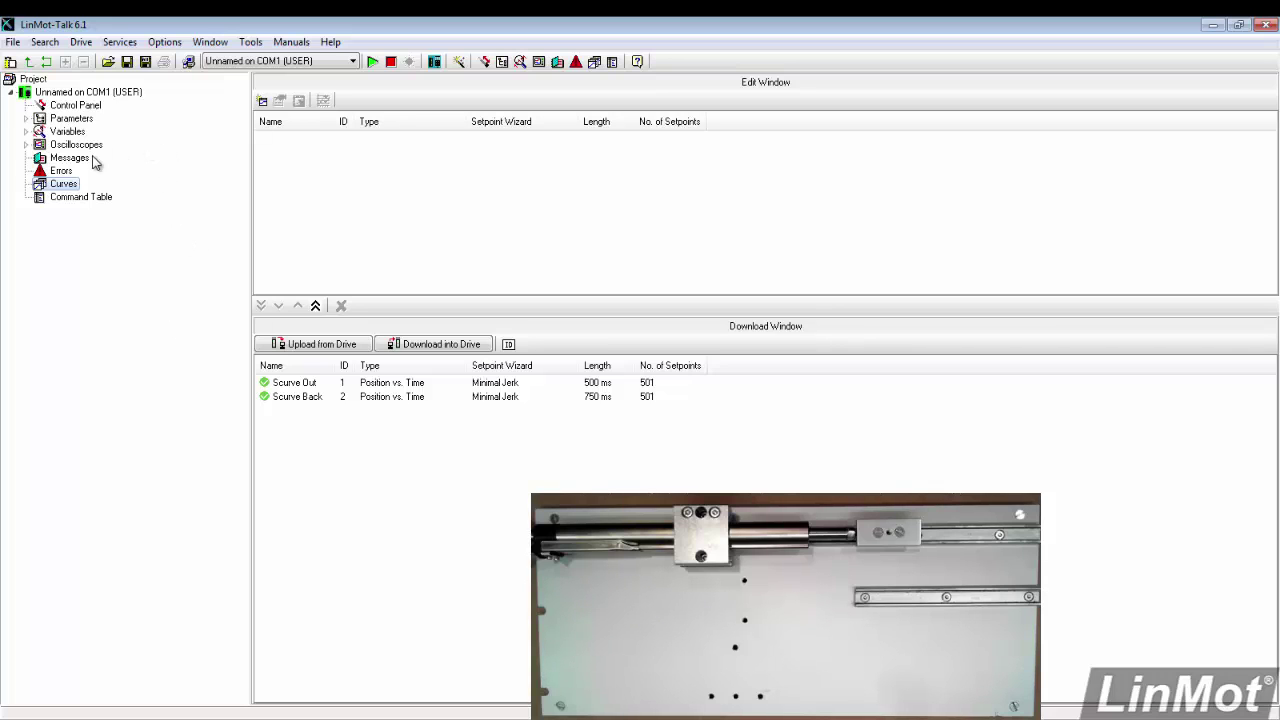
Step: Drill down to Drive Configuration > X4 I/O Definitions and open the IO X4.6 Function options
click(27, 119)
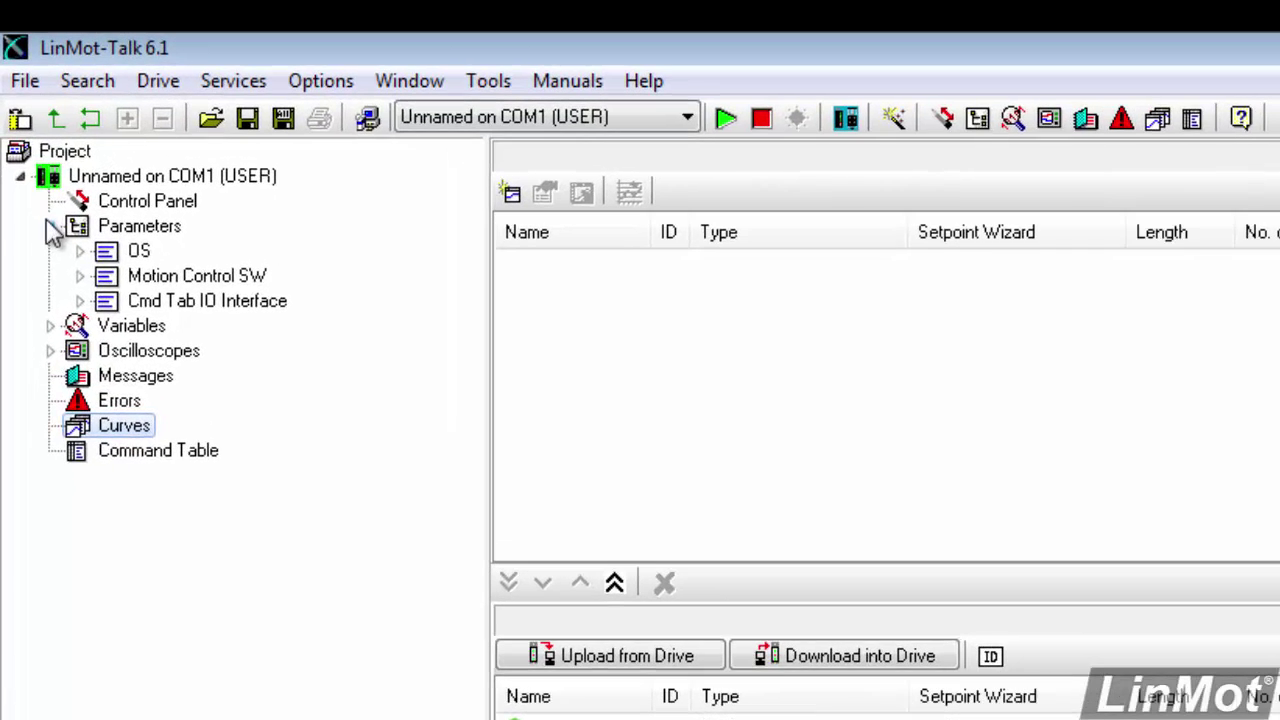
click(80, 276)
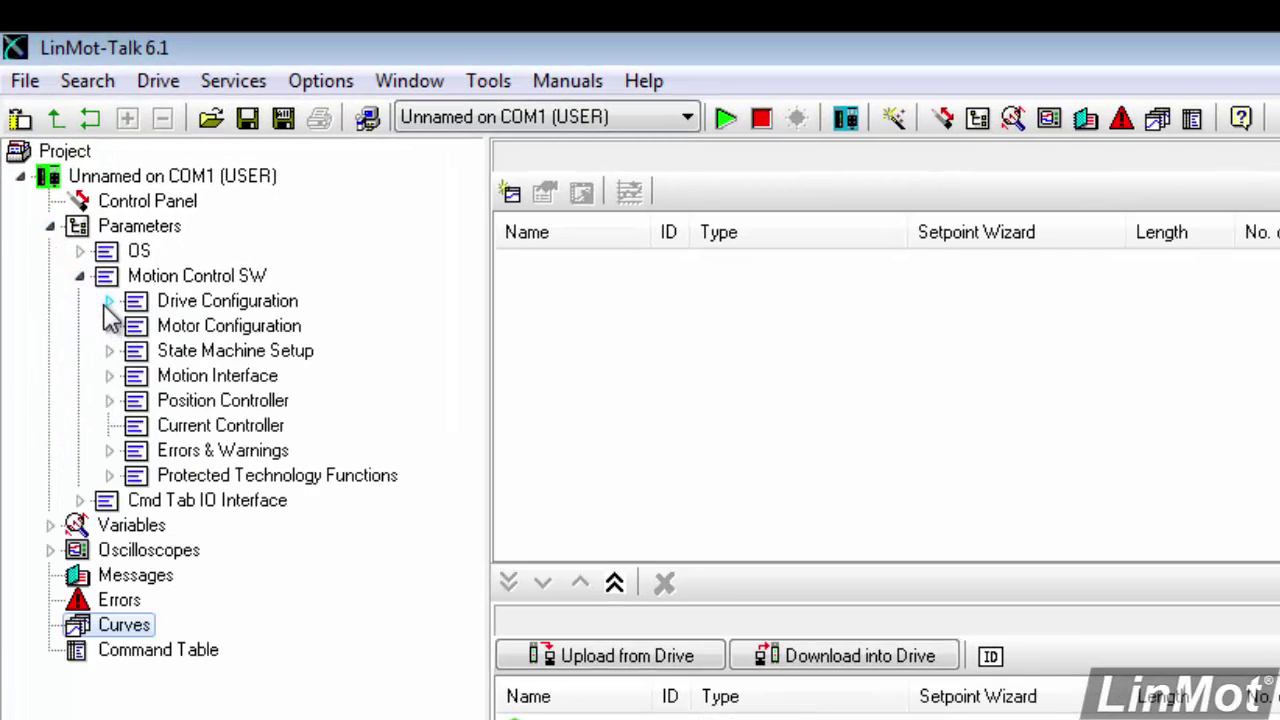
click(109, 302)
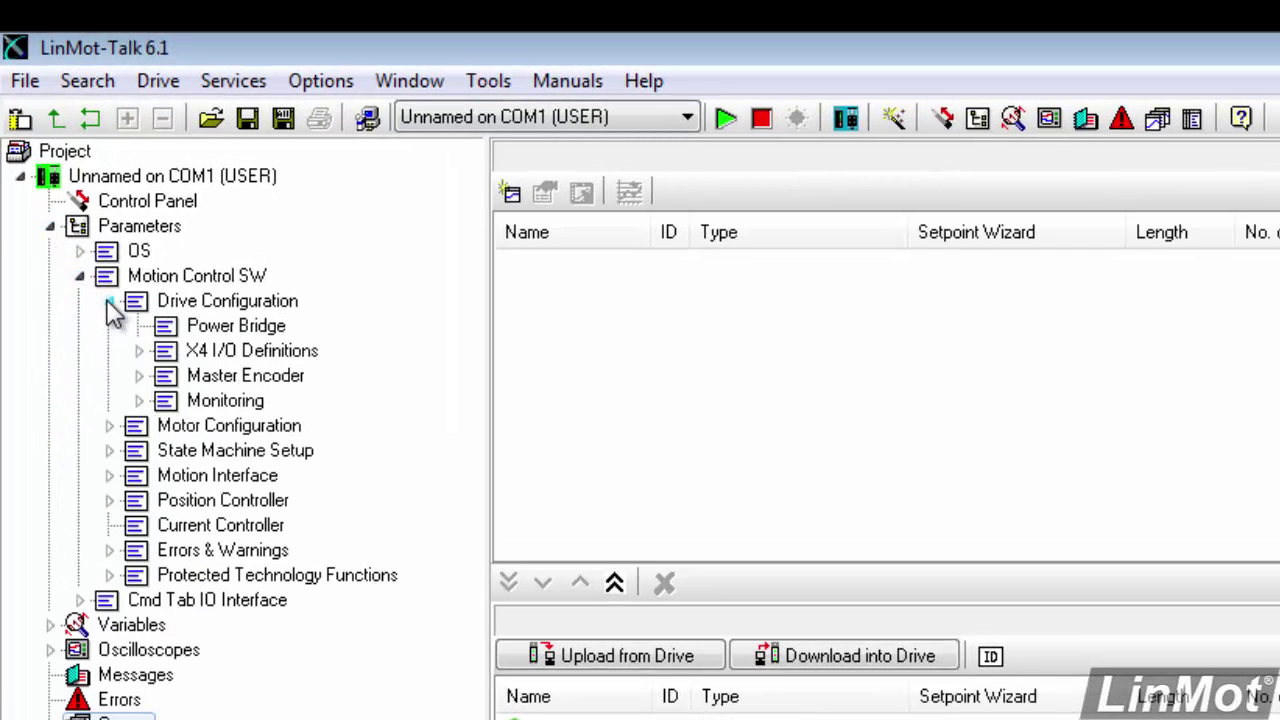
click(140, 351)
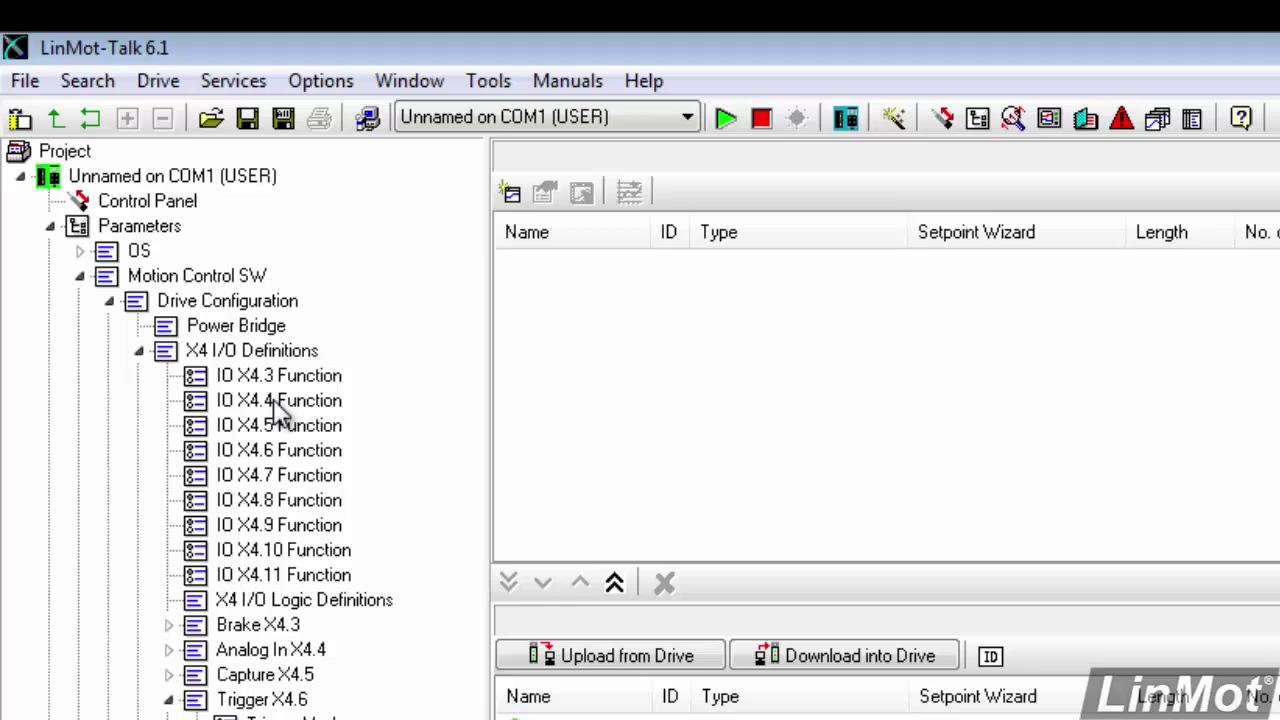
click(272, 456)
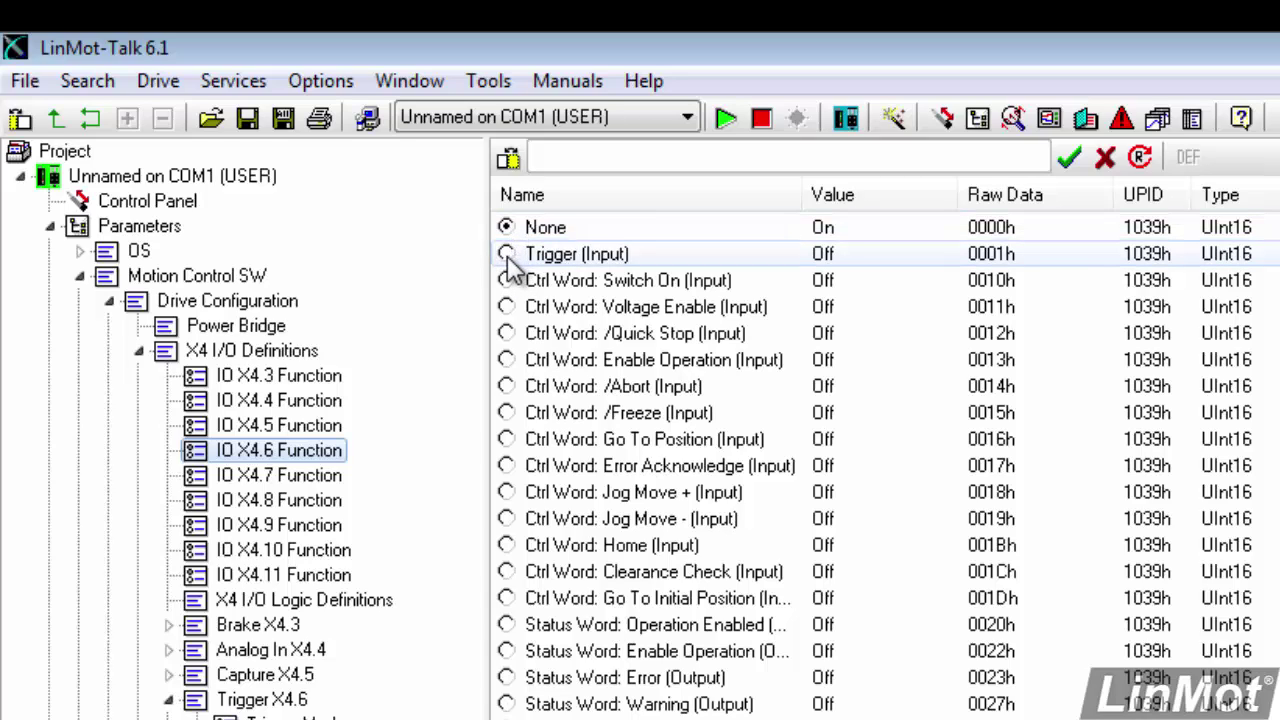
Step: Make IO X4.6 a Trigger (Input), stopping the firmware, and set its trigger mode to Direct
click(506, 254)
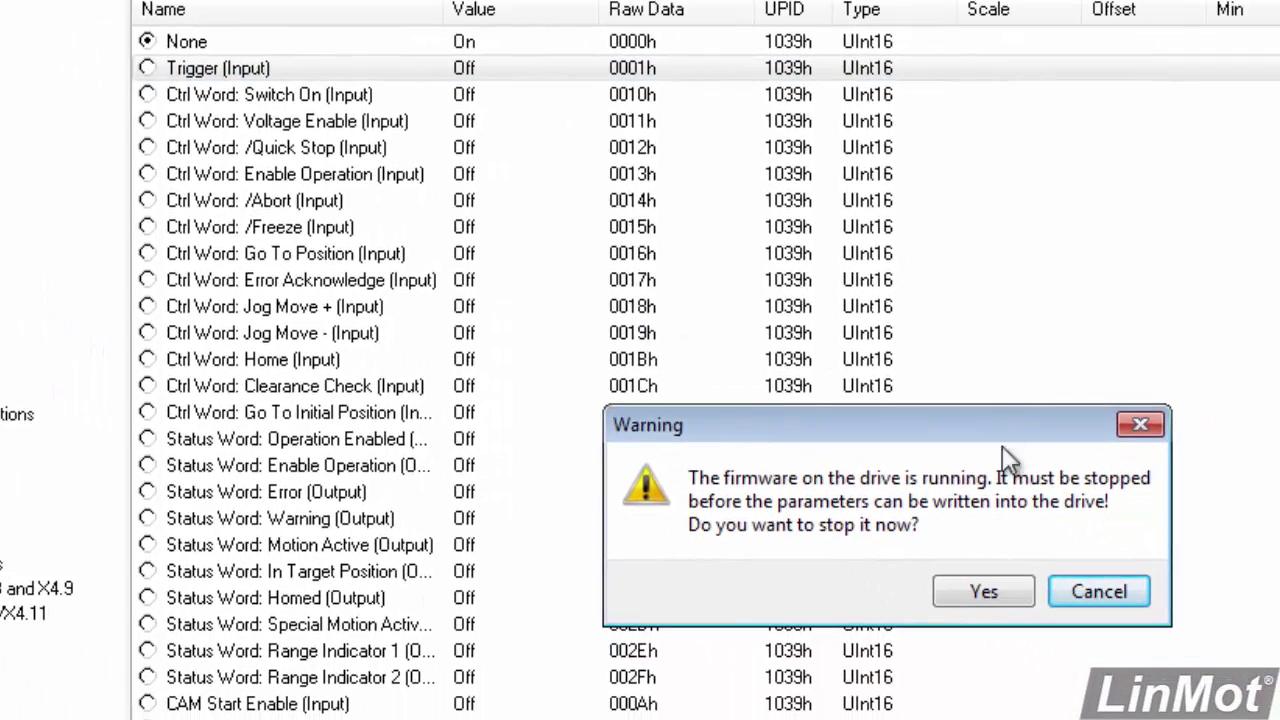
click(1008, 588)
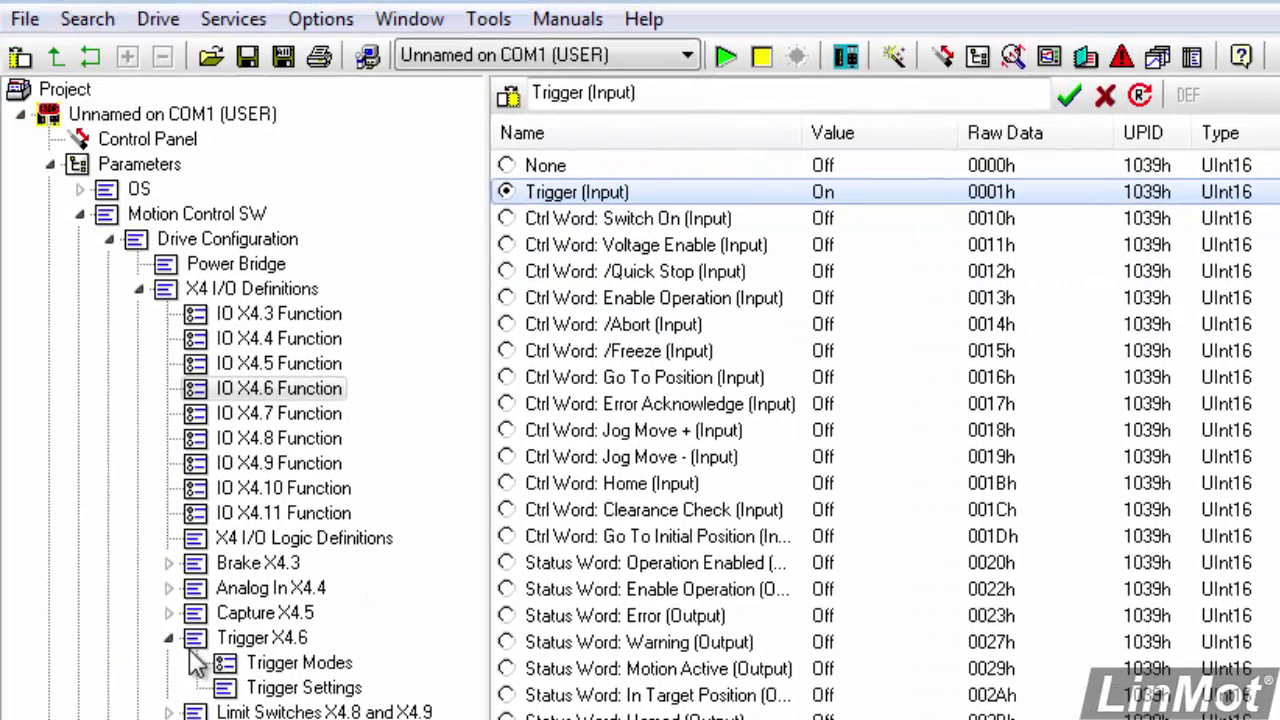
click(293, 668)
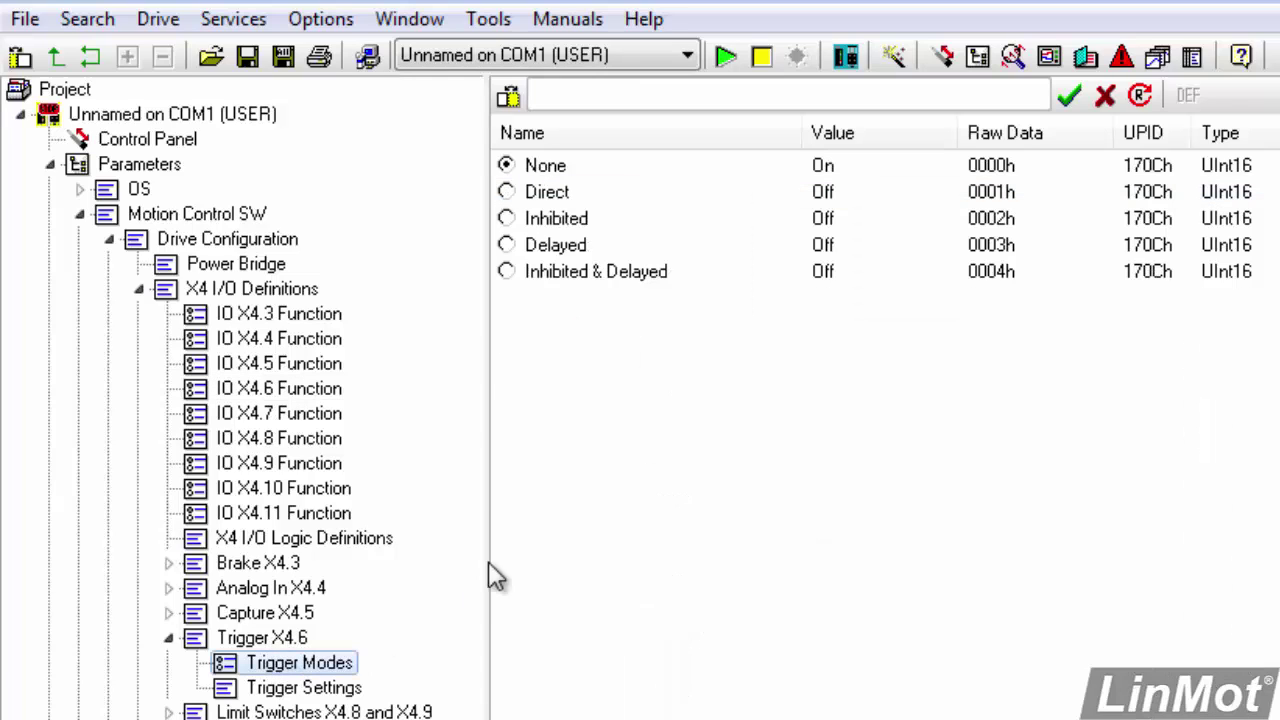
click(508, 195)
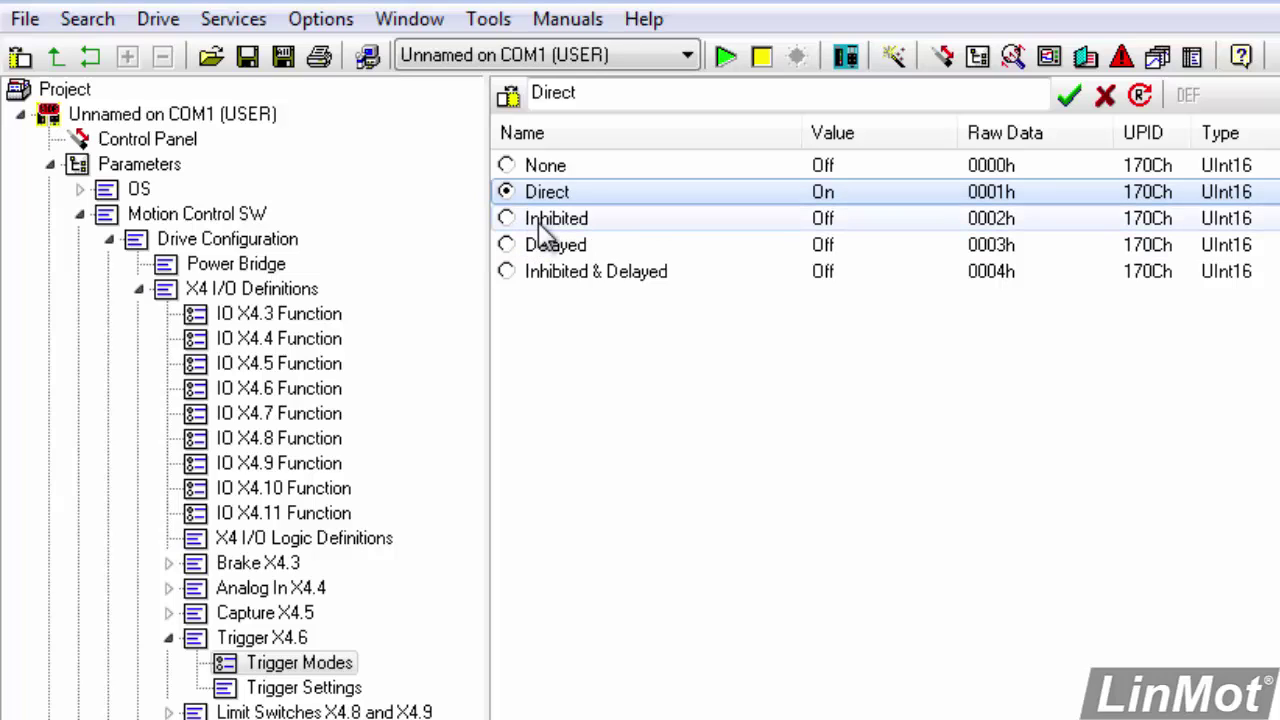
Step: Under Motion Interface > Run Mode Settings, change Run Mode Selection to Triggered Time Curves
click(170, 638)
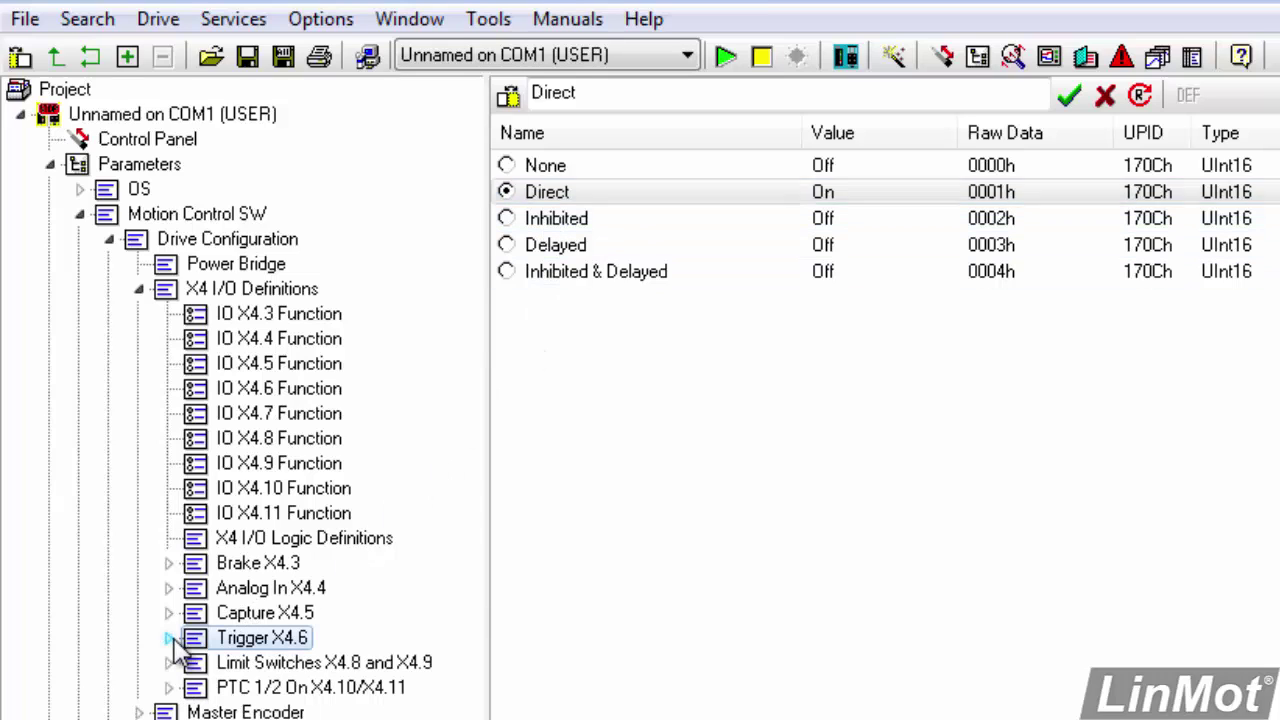
click(138, 290)
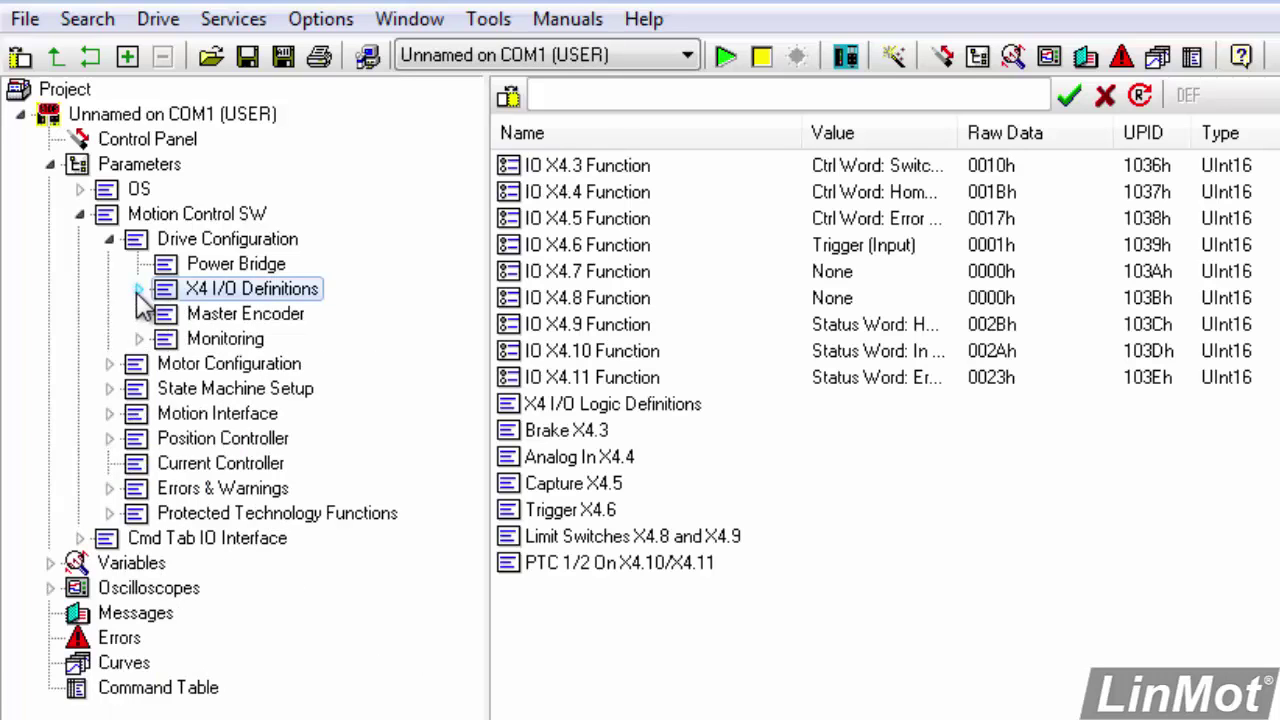
click(110, 240)
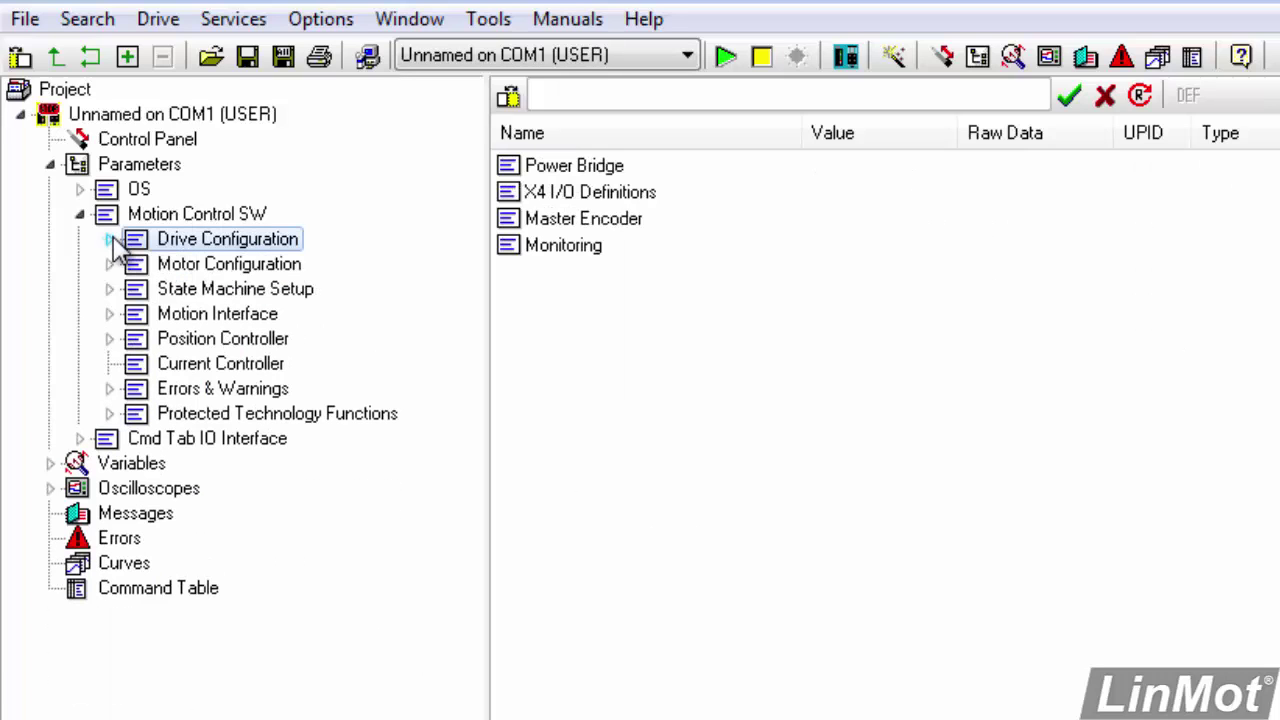
click(107, 314)
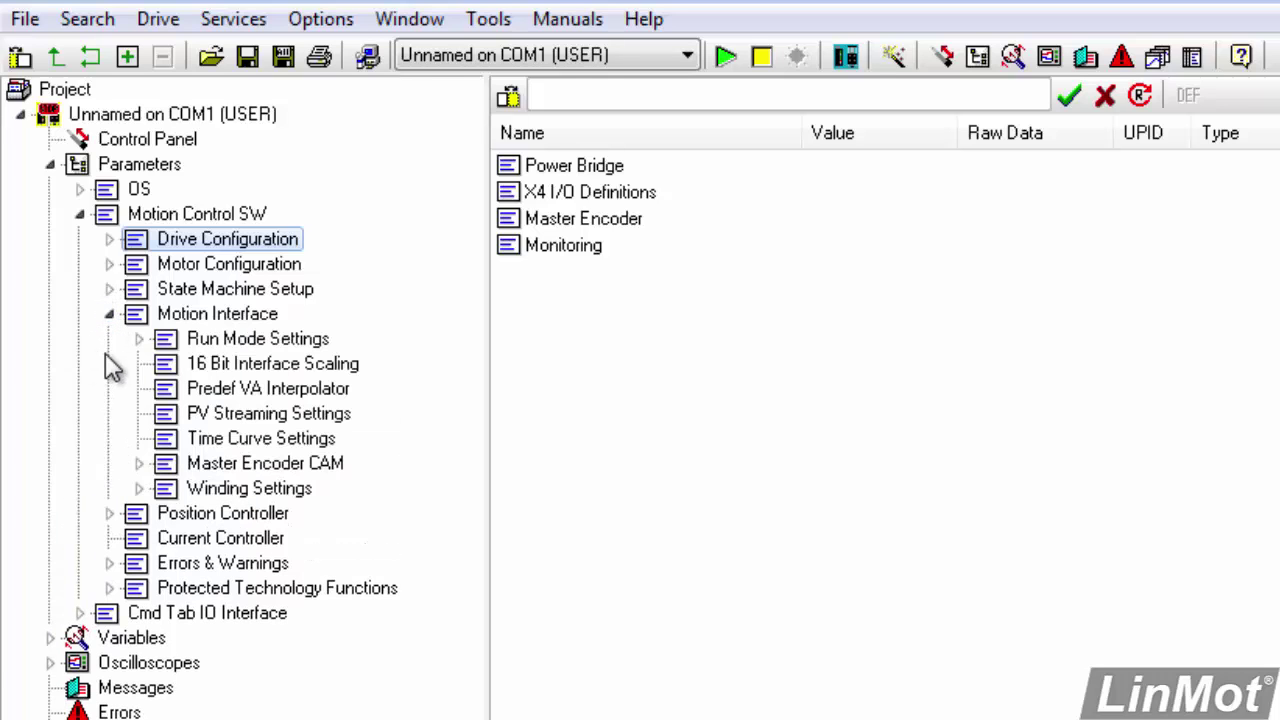
click(139, 339)
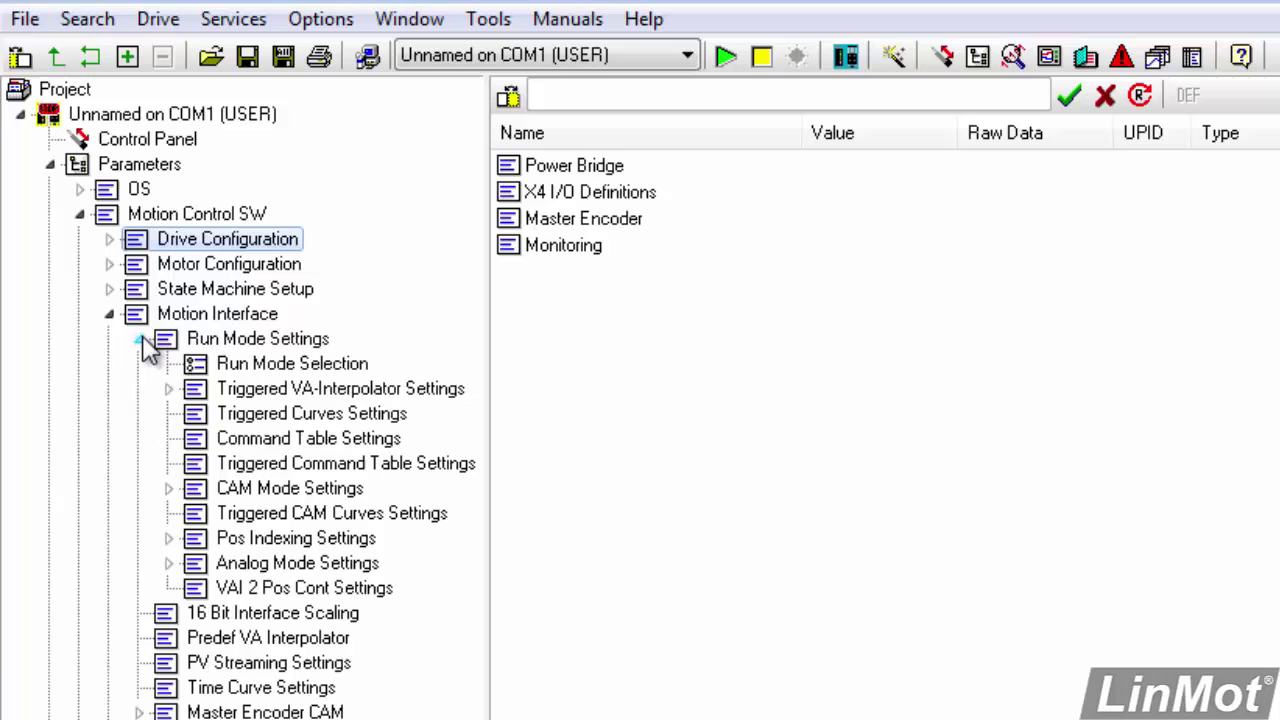
click(256, 366)
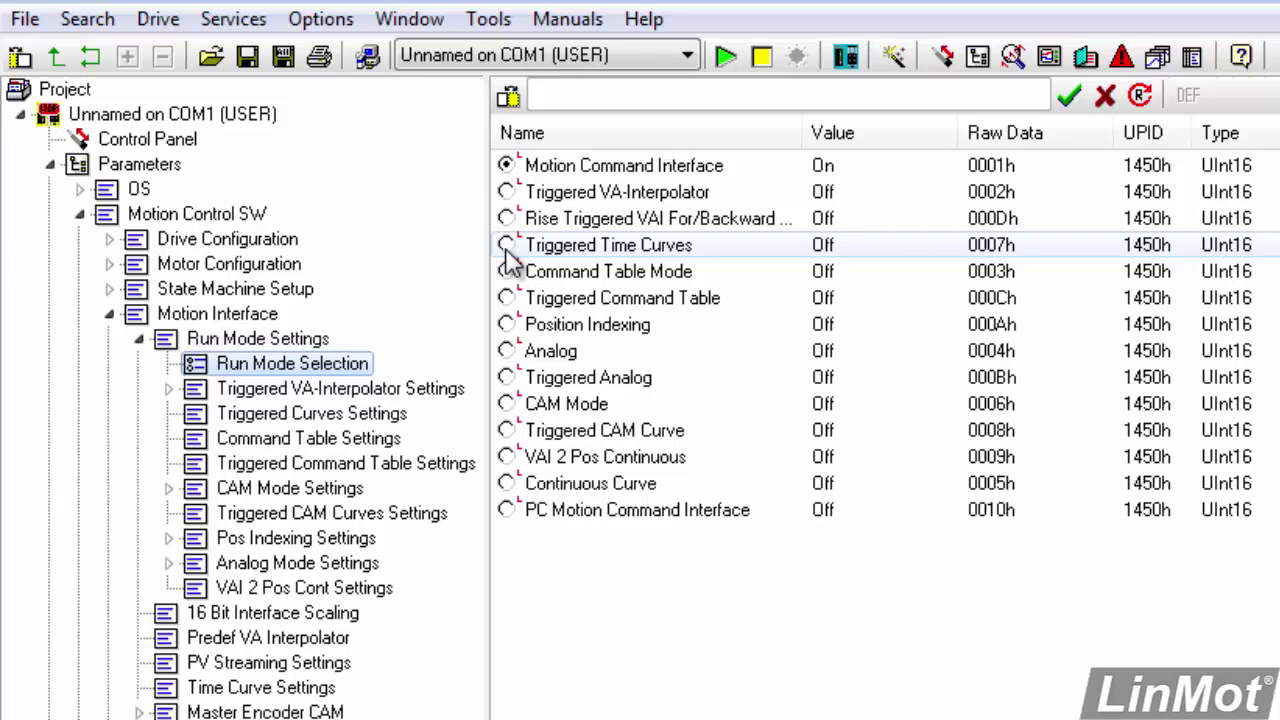
click(507, 250)
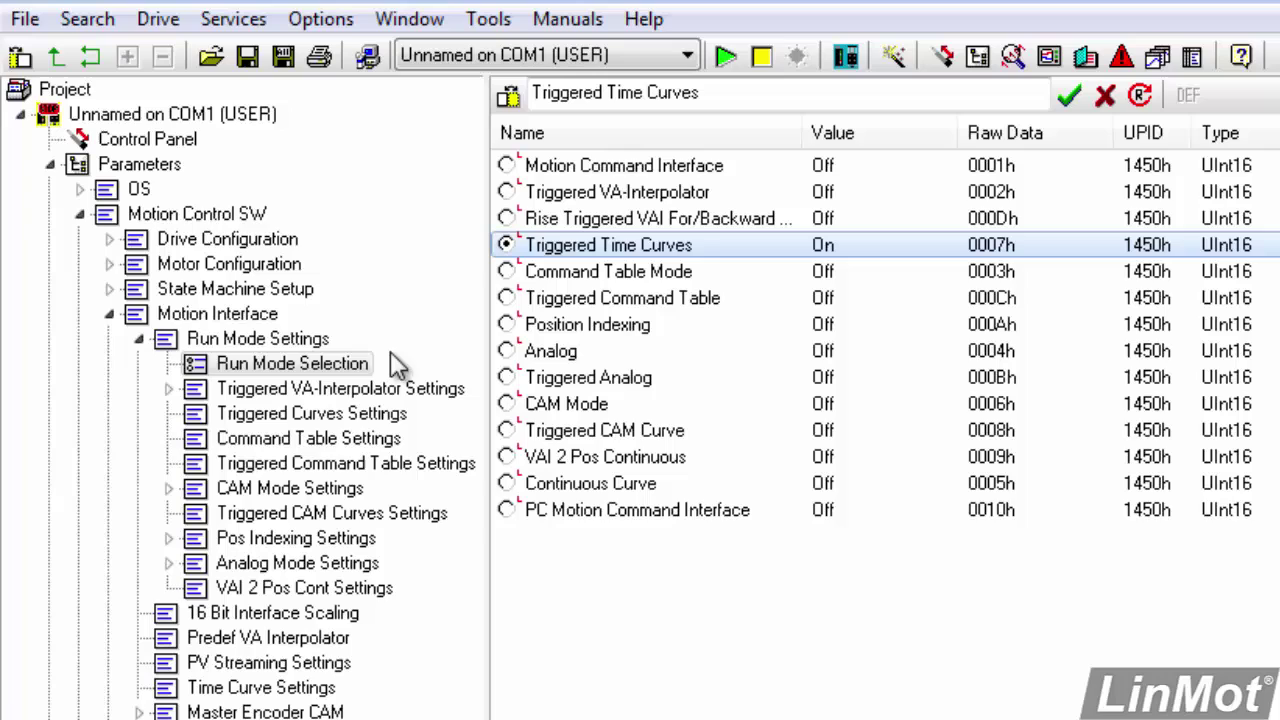
Step: In Triggered Curves Settings, set Rise Curve ID to 1 and Fall Curve ID to 2
click(284, 416)
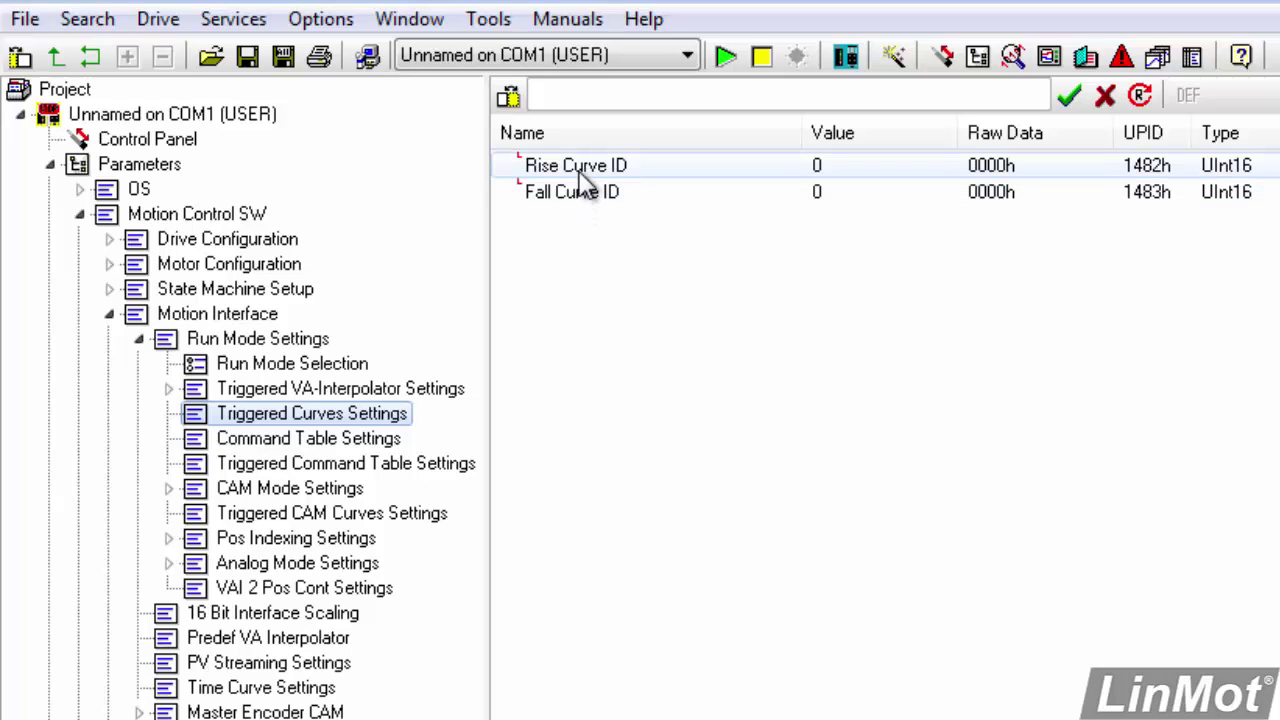
click(585, 170)
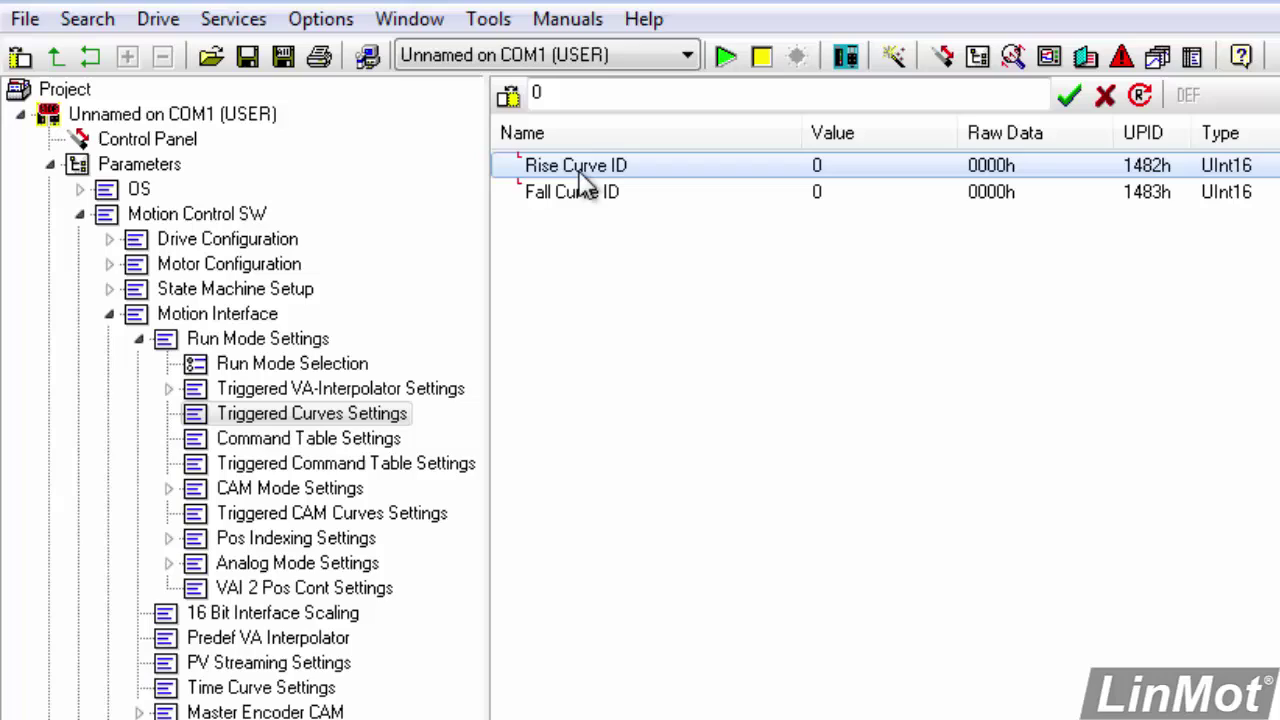
double_click(560, 94)
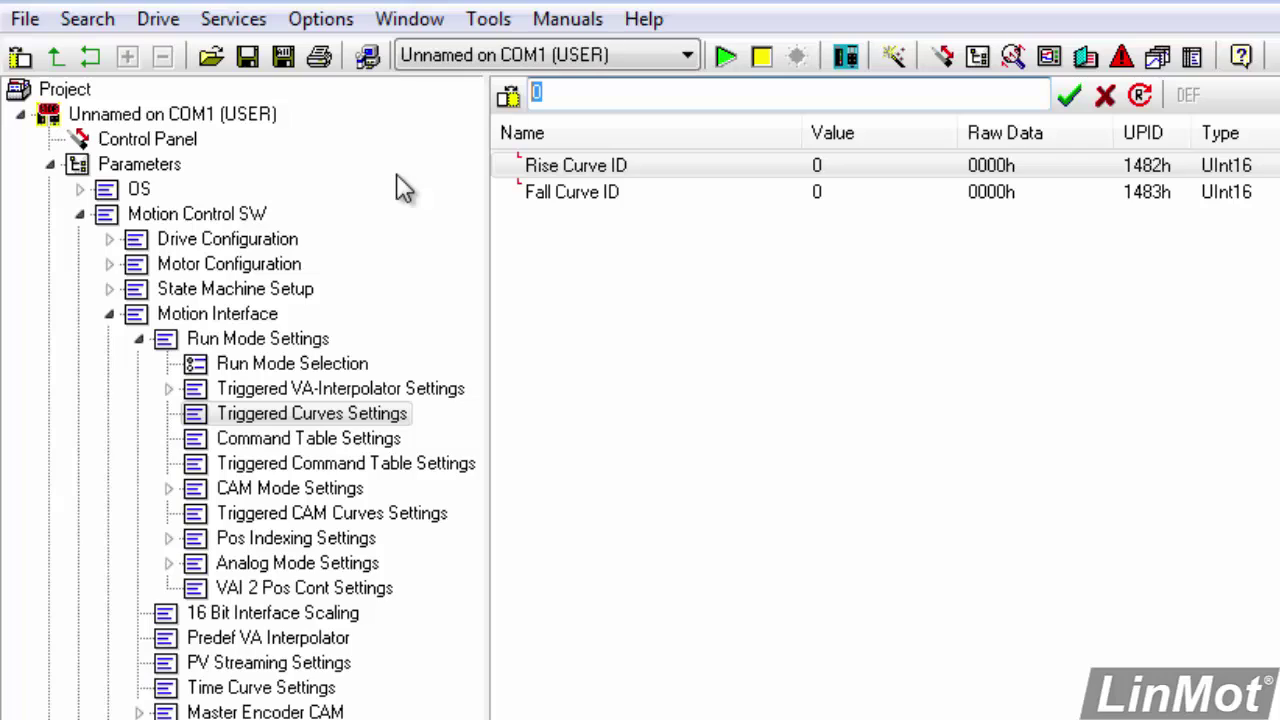
text(1)
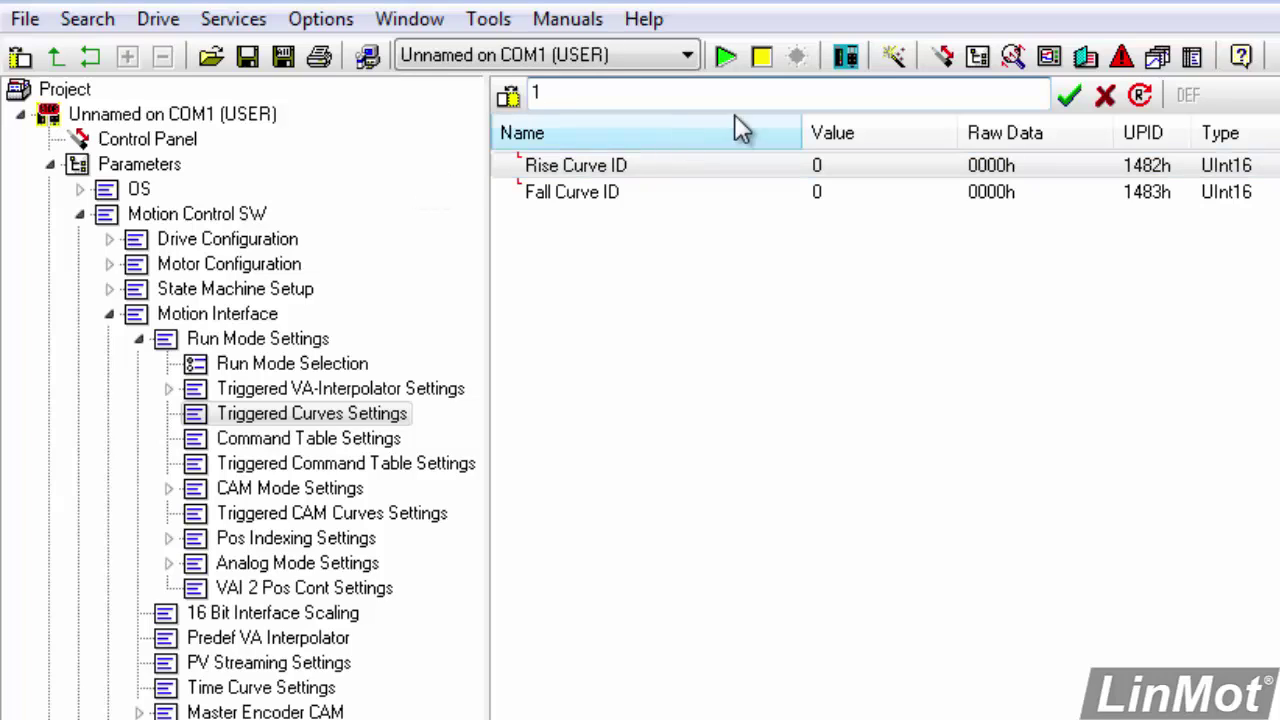
click(1069, 95)
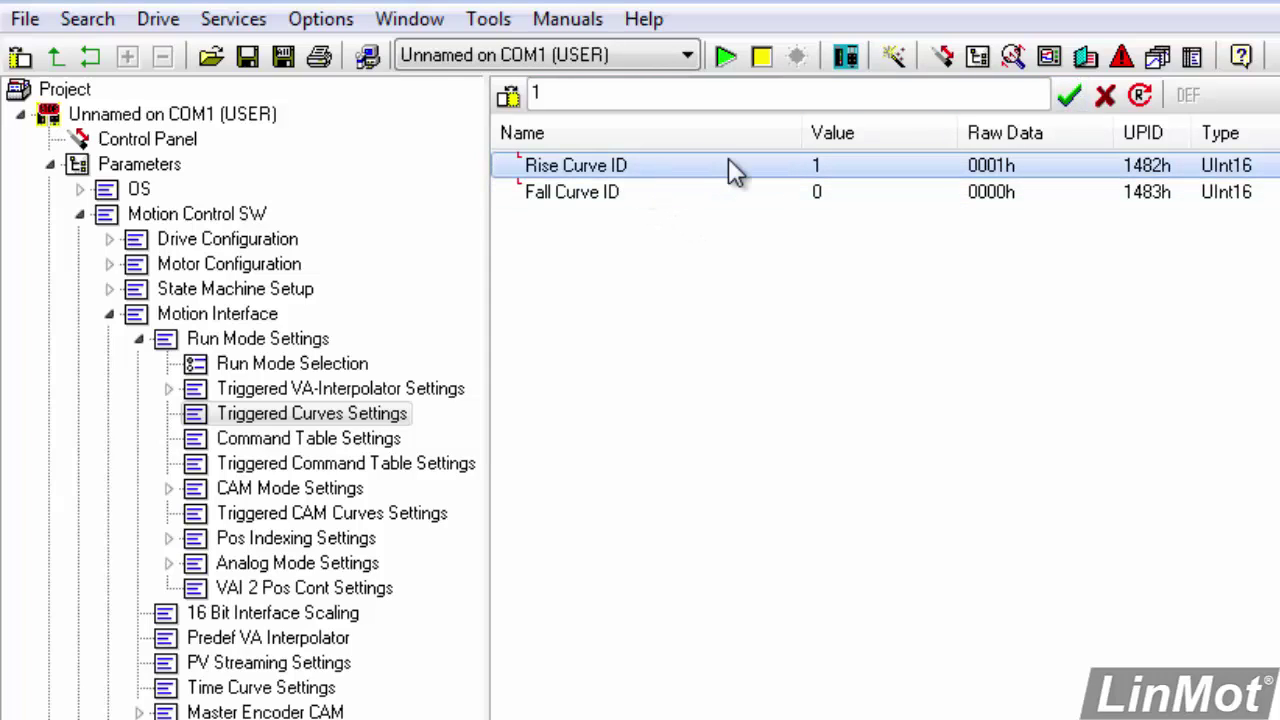
click(606, 195)
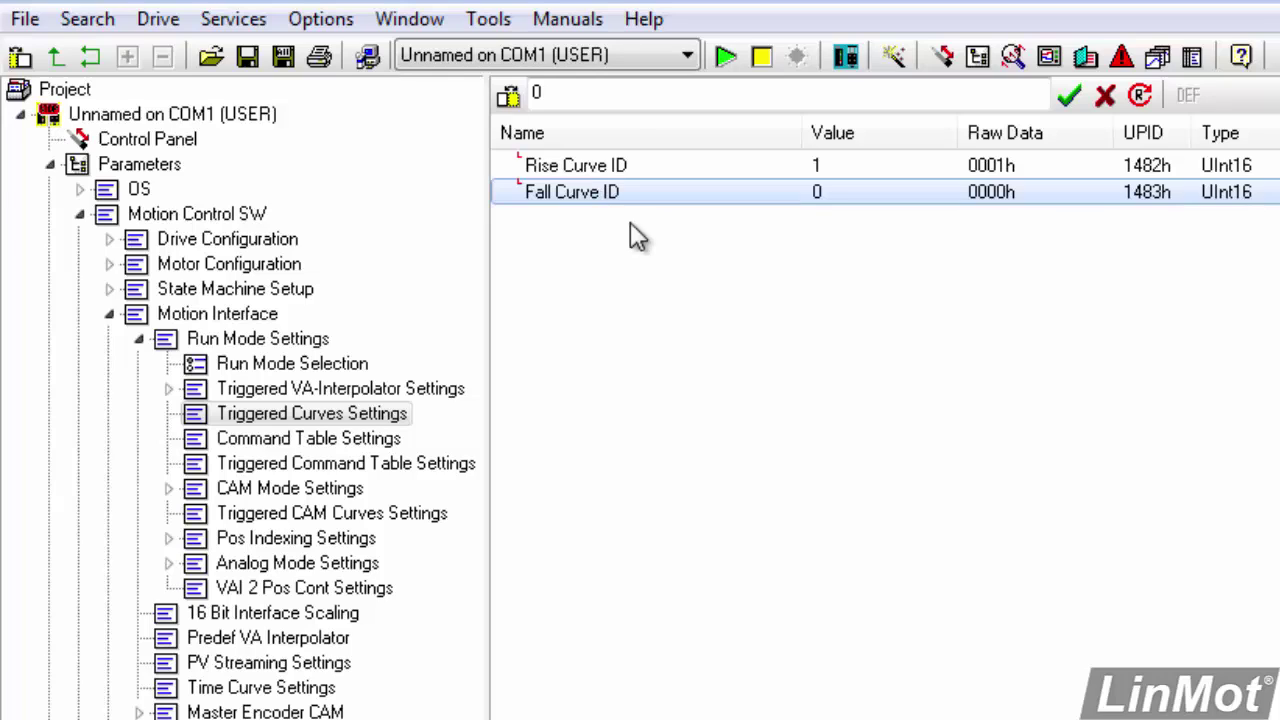
drag(582, 97, 480, 118)
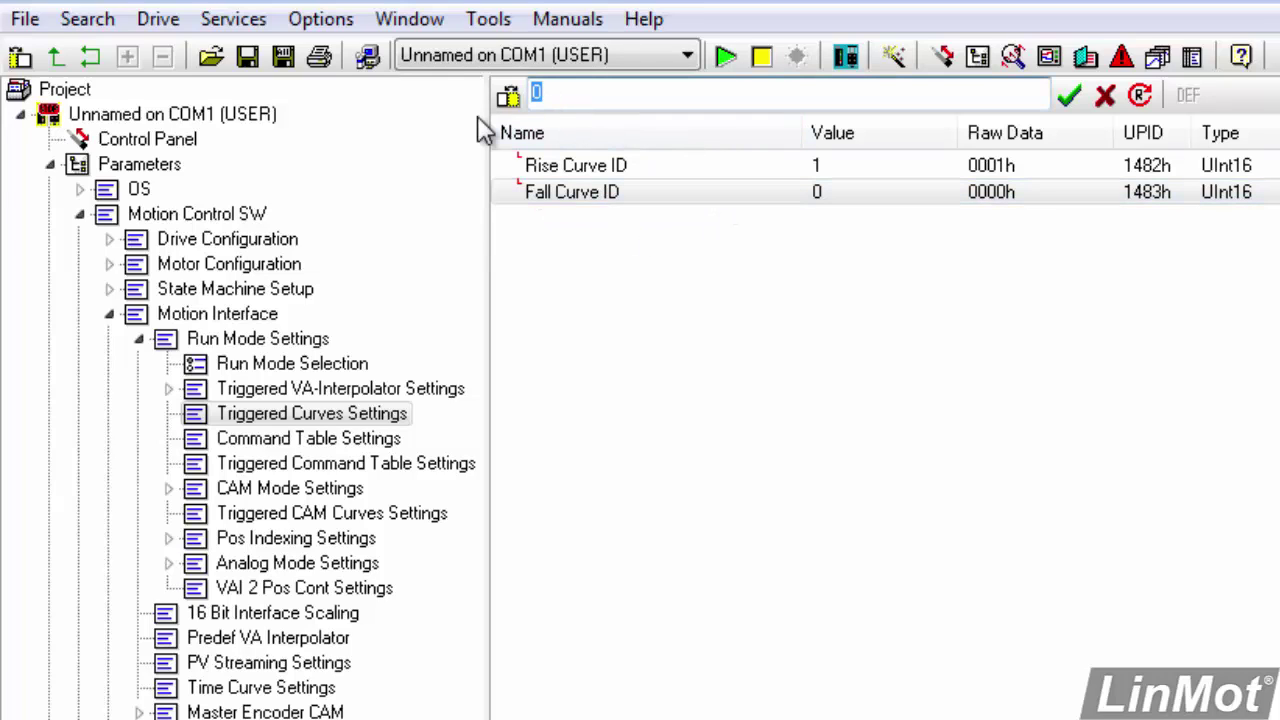
text(2)
click(1070, 93)
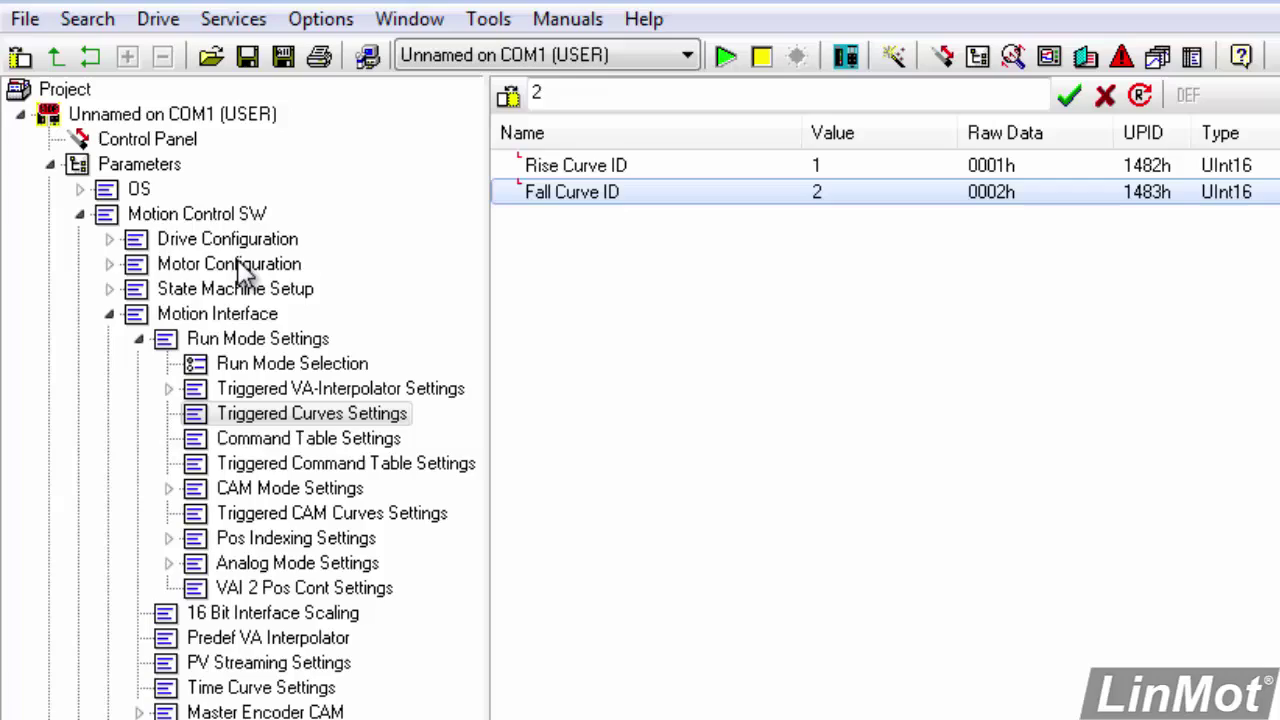
Step: Reboot the drive from the Control Panel, confirming the warning
click(163, 145)
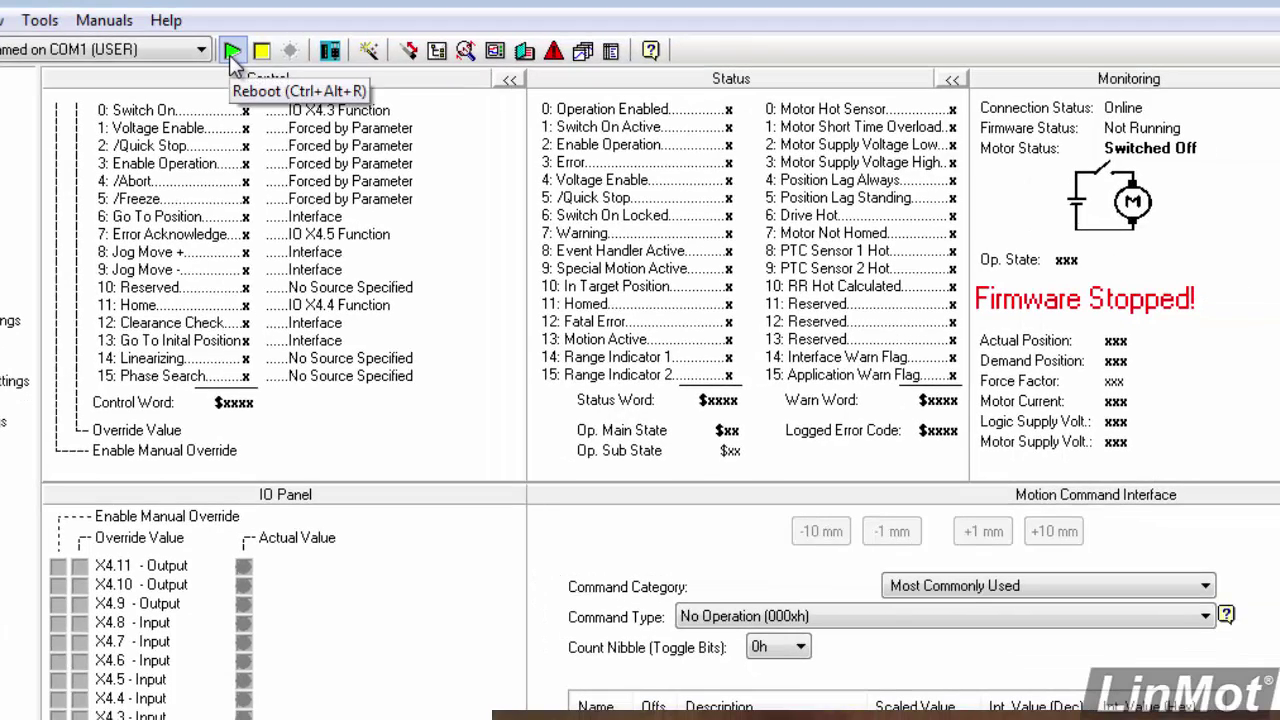
click(229, 55)
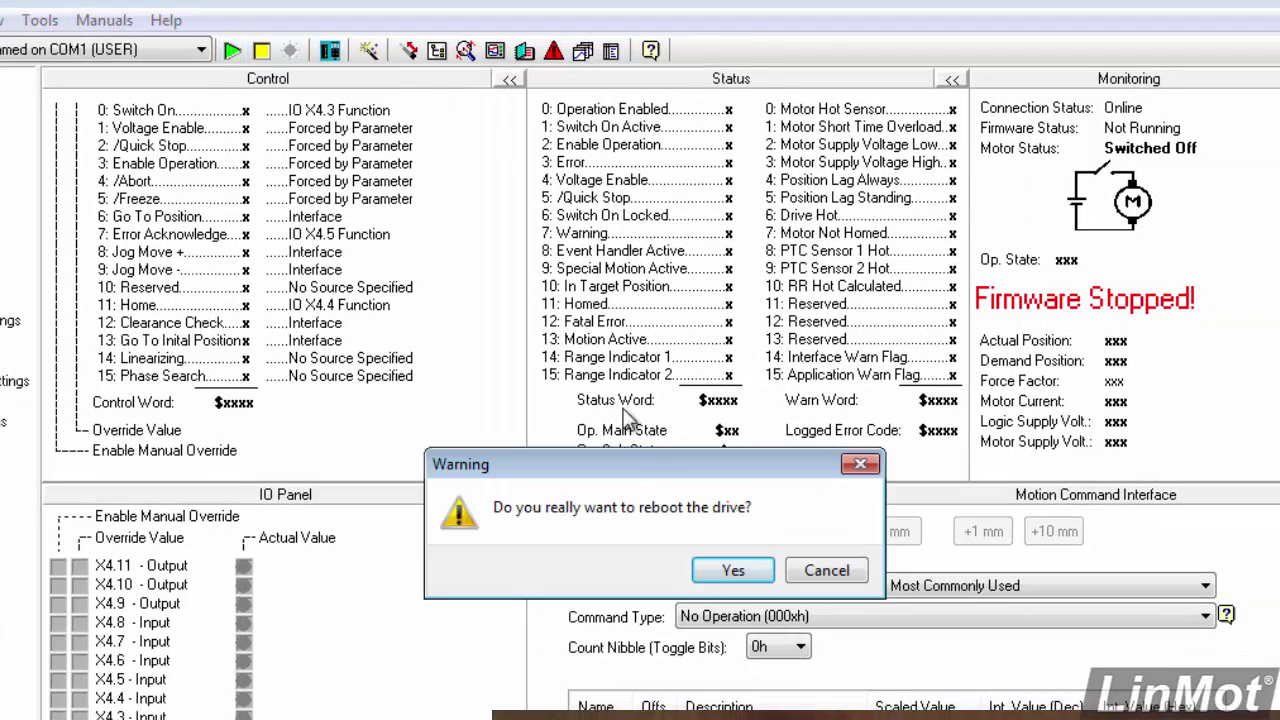
click(733, 570)
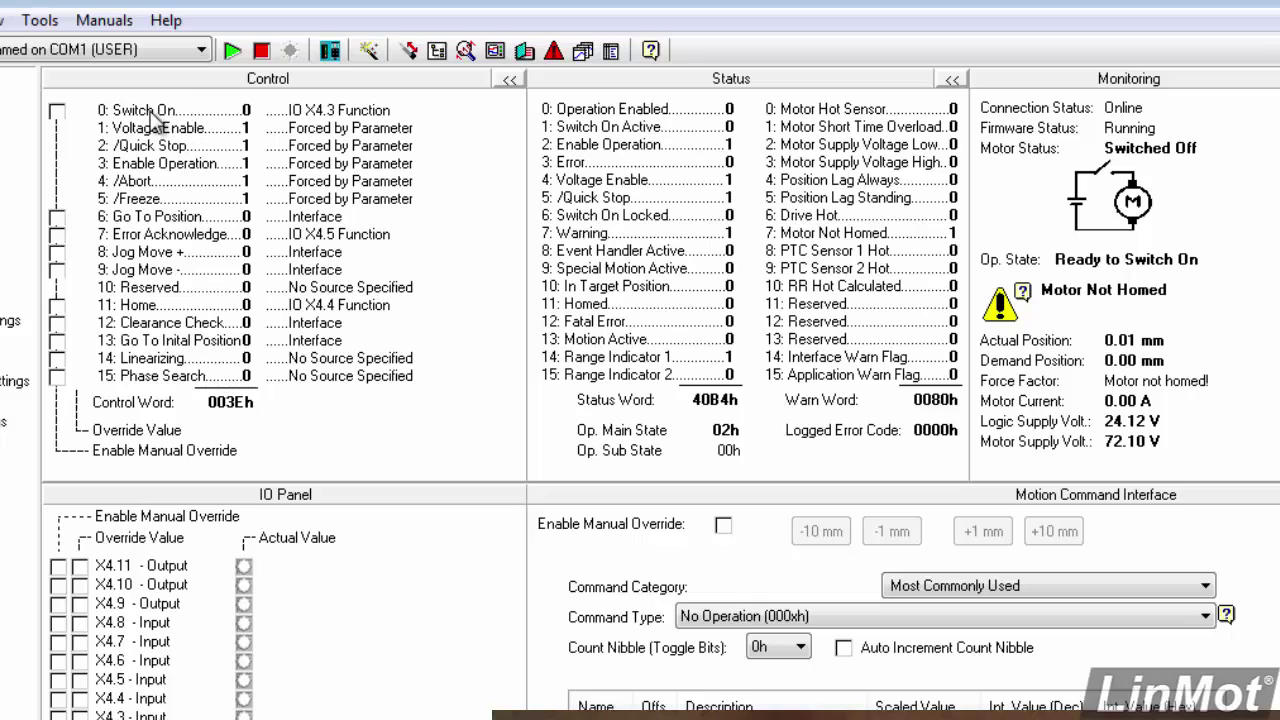
Step: Override and set bit 0 Switch On, then override and set bit 11 Home to home the motor
click(57, 112)
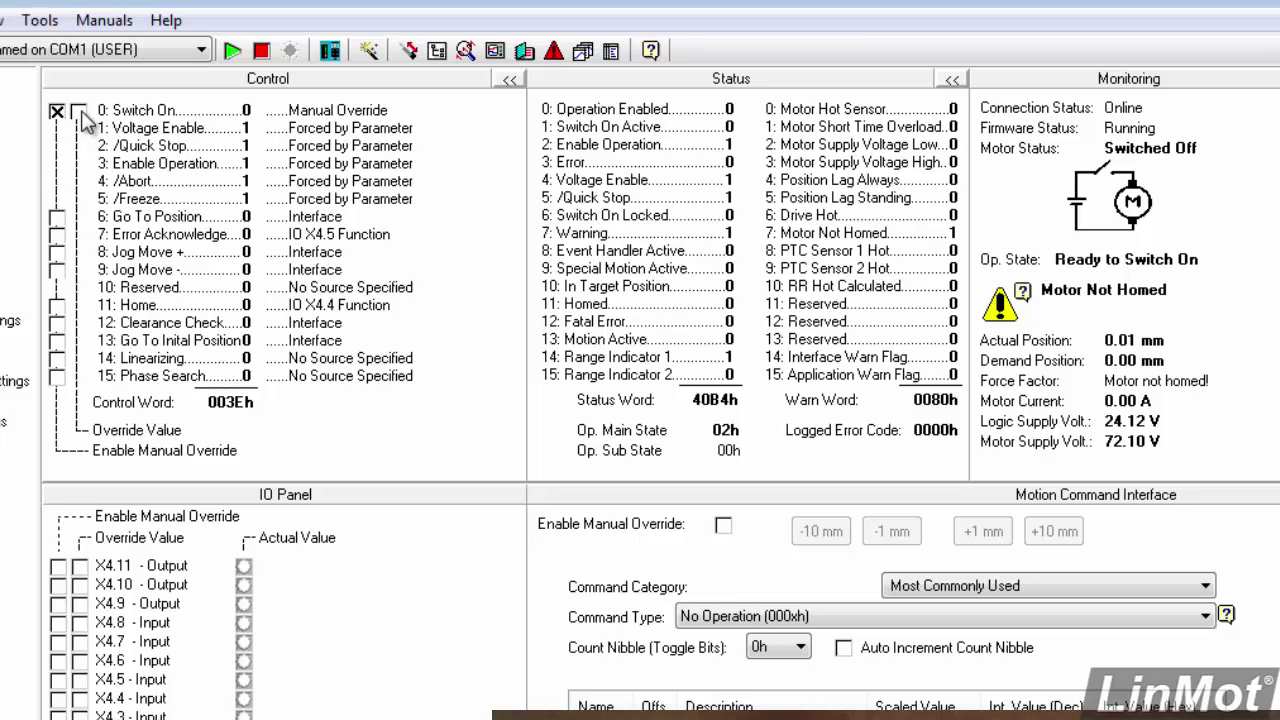
click(79, 112)
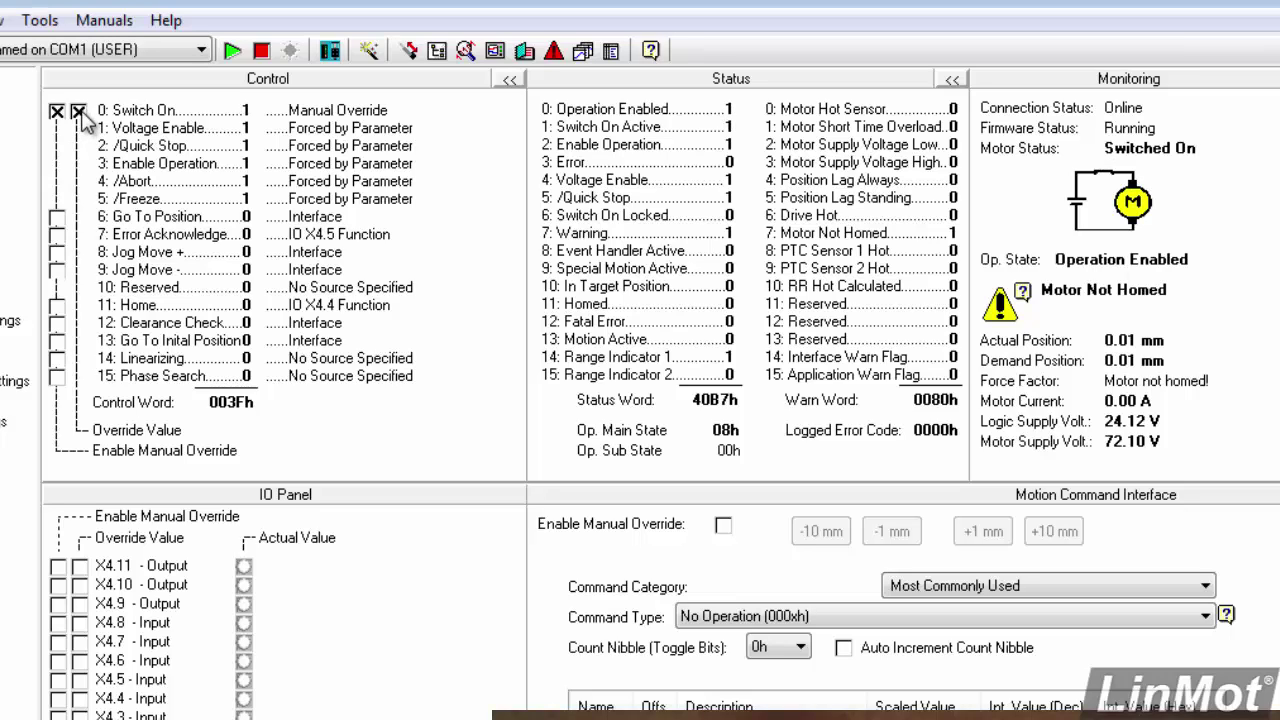
click(57, 306)
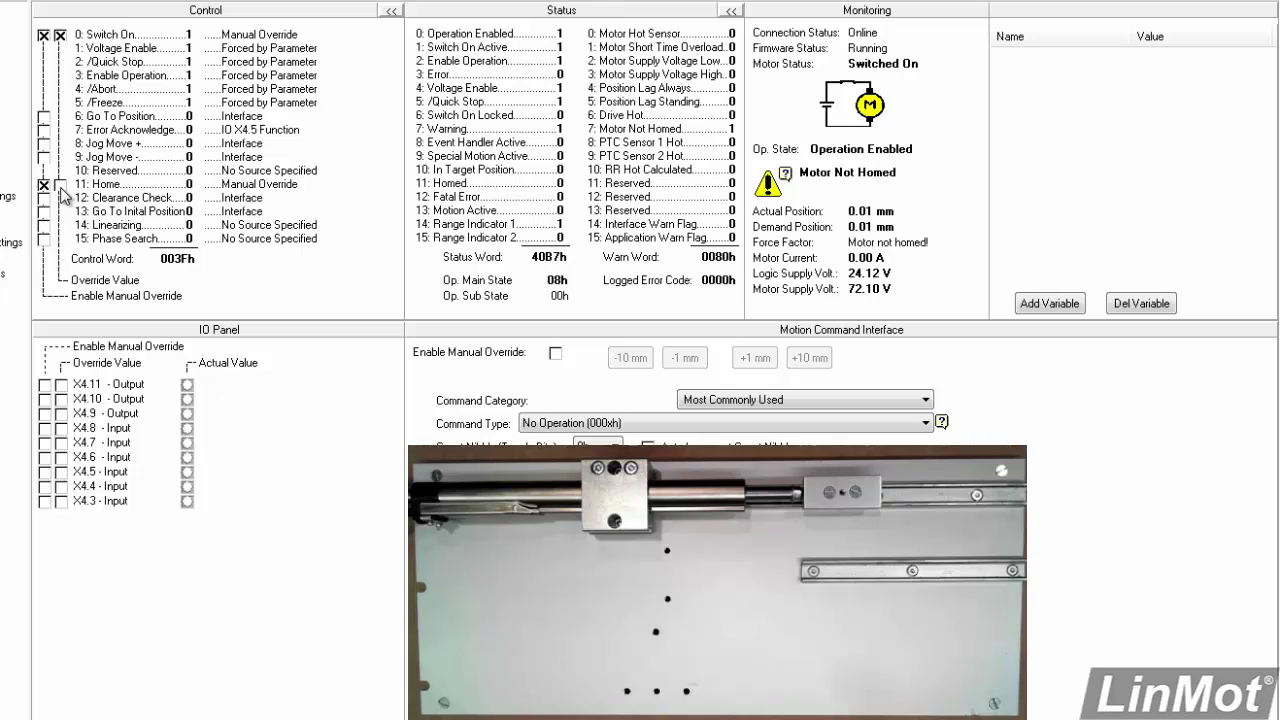
click(60, 185)
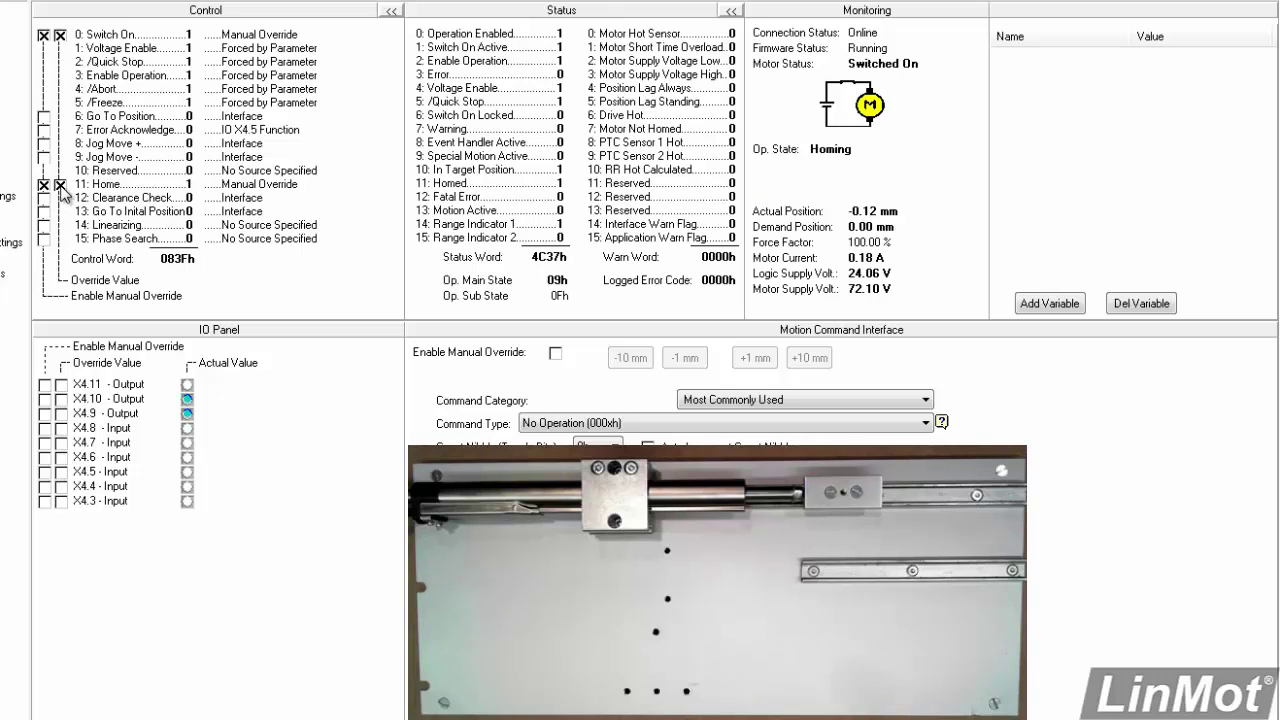
Step: Release the Home bit, then toggle the X4.6 override so the slider moves to 75 mm and back
click(61, 187)
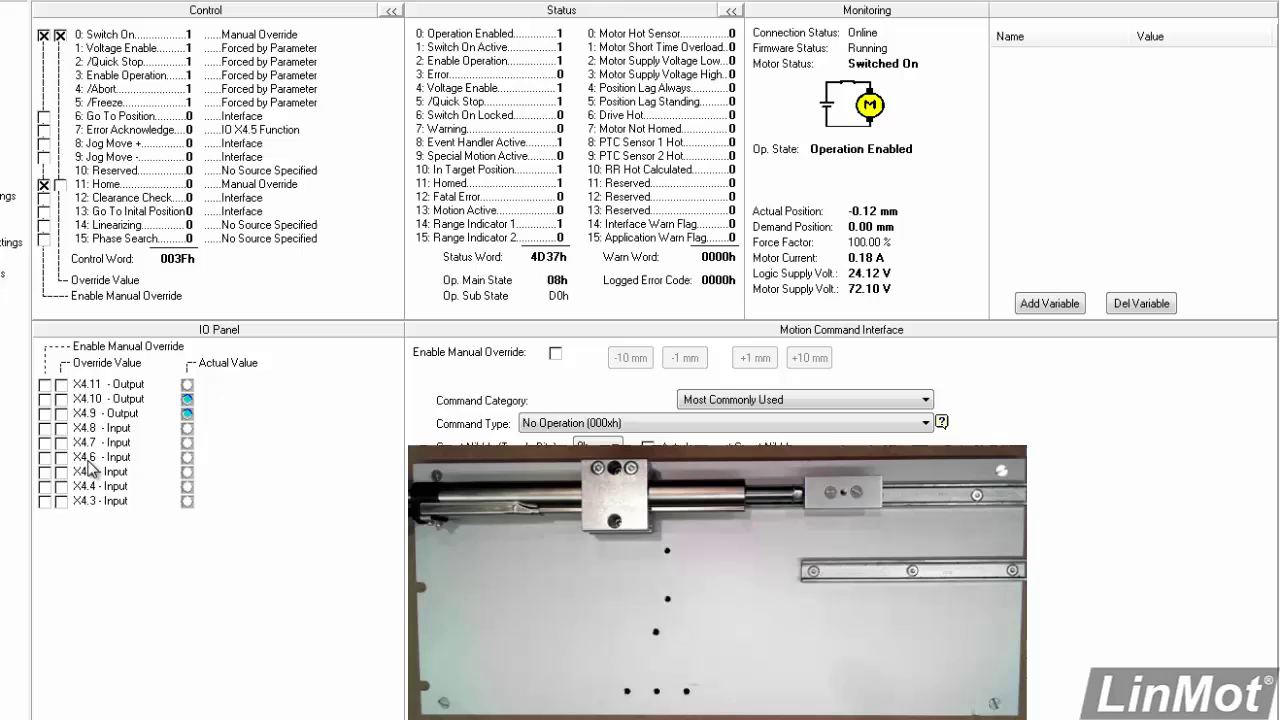
click(46, 458)
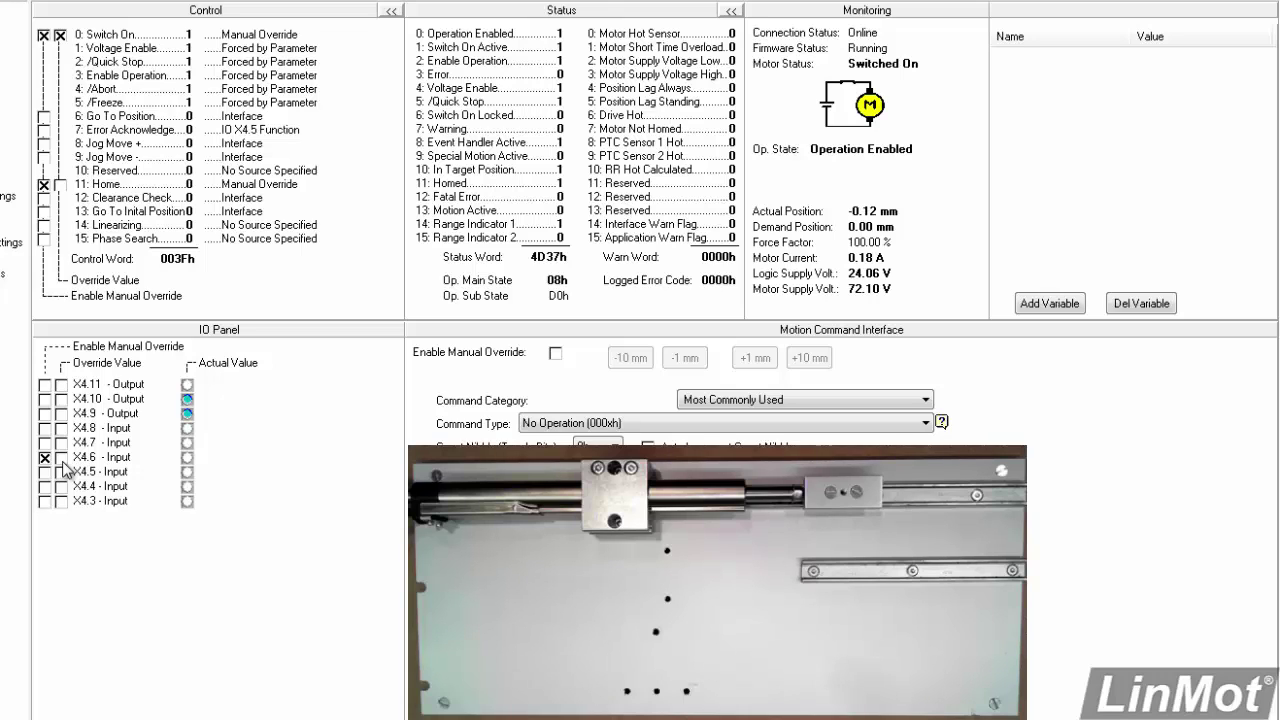
click(62, 460)
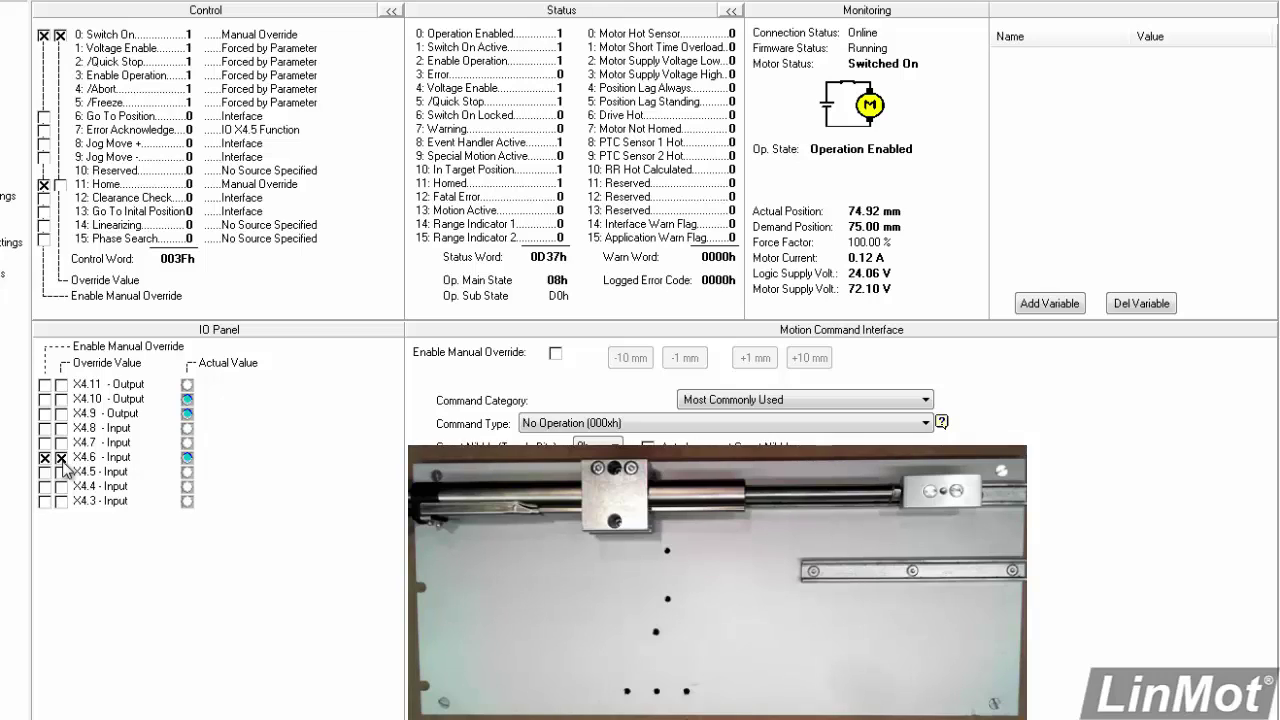
click(62, 459)
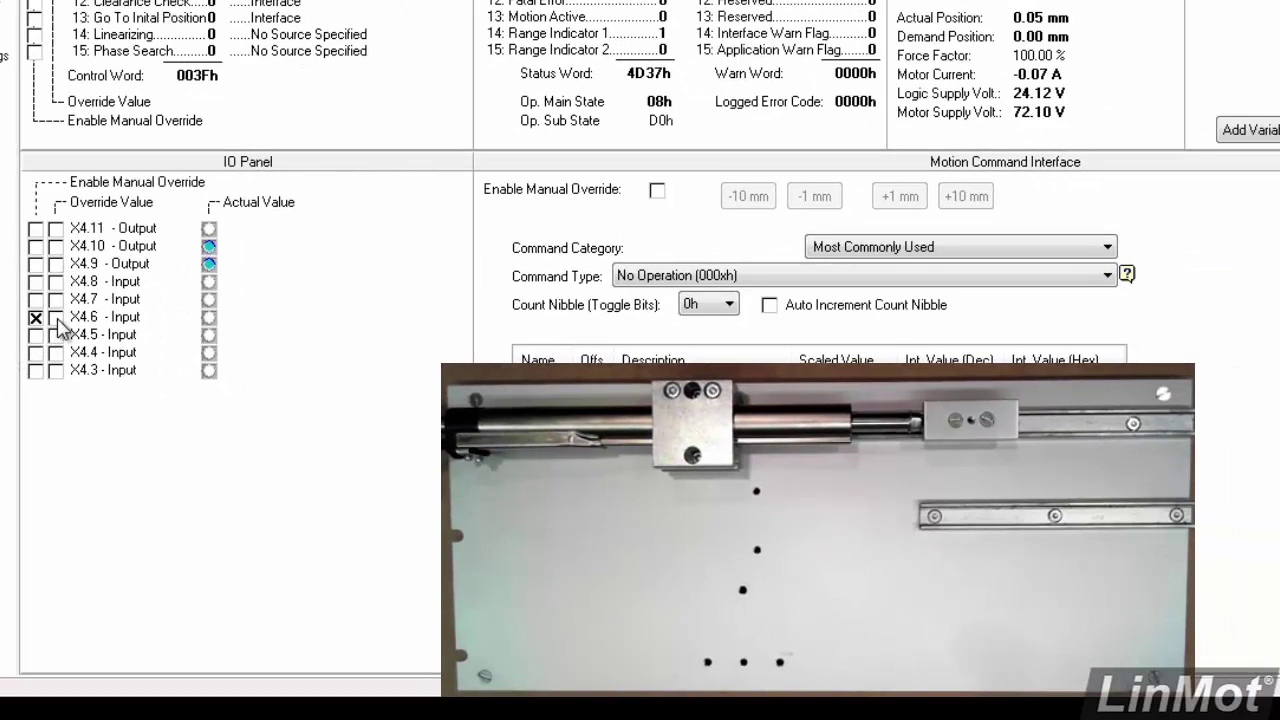
click(56, 318)
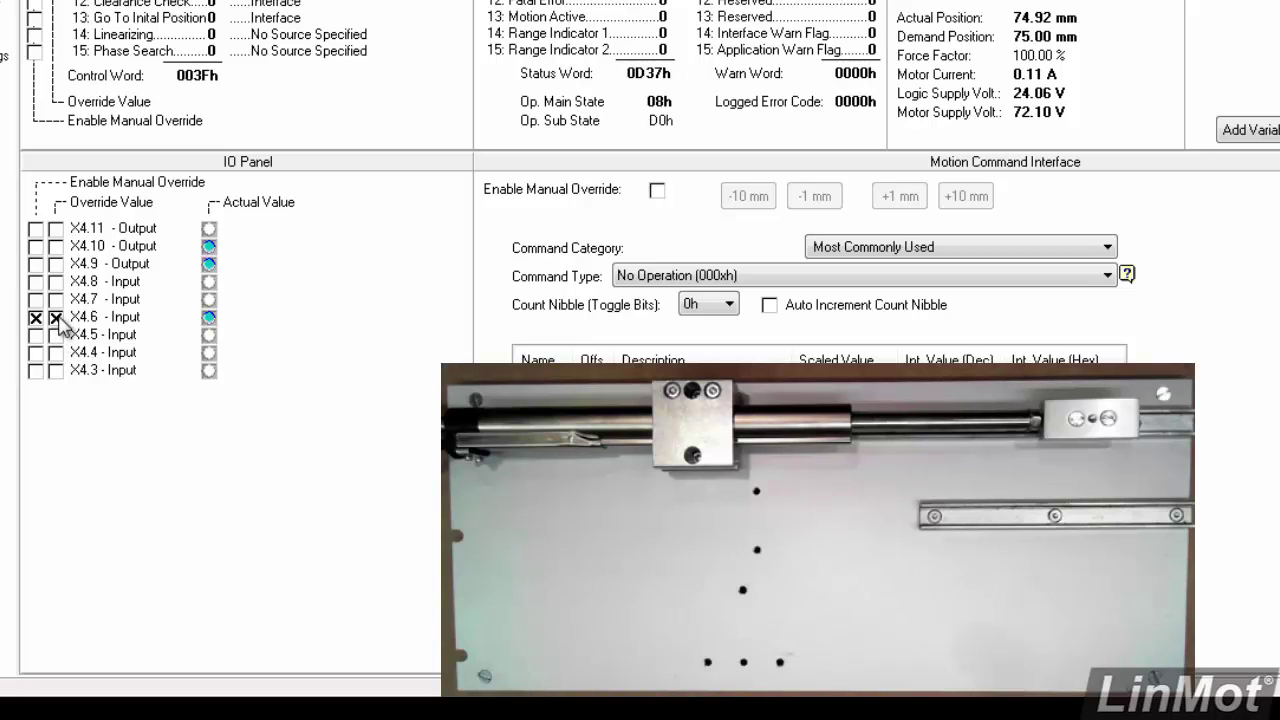
click(56, 318)
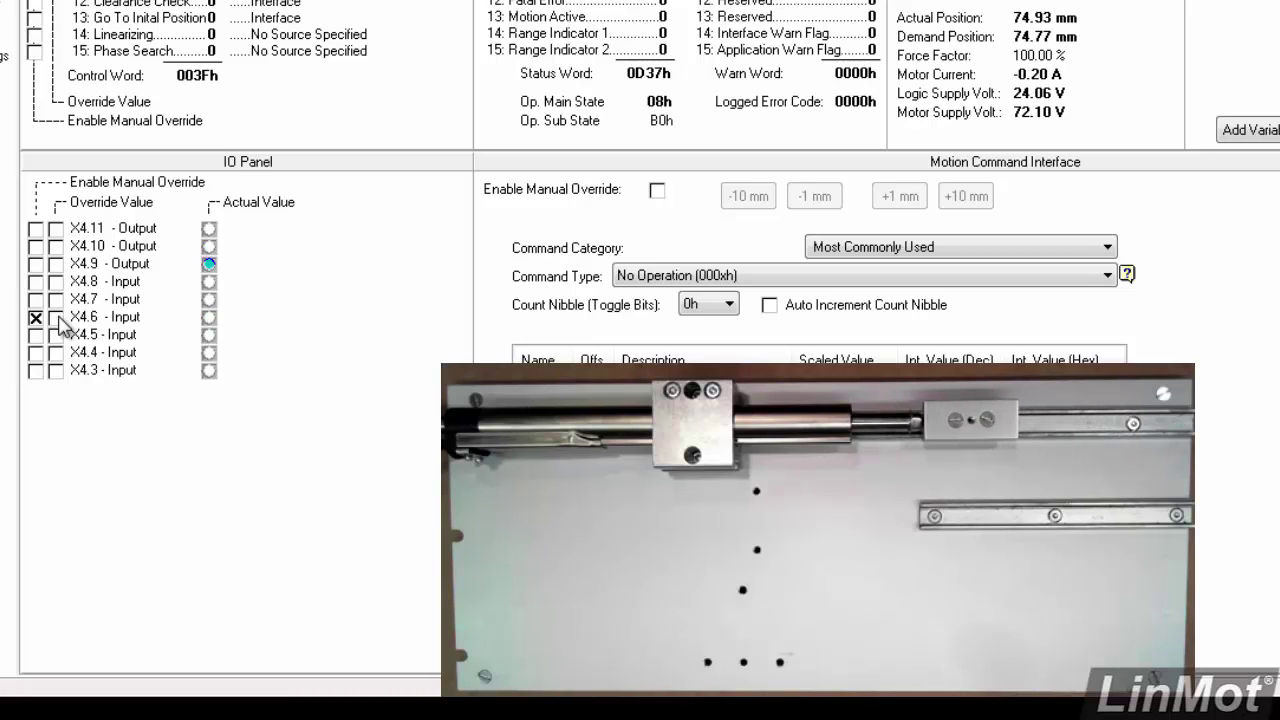
click(56, 318)
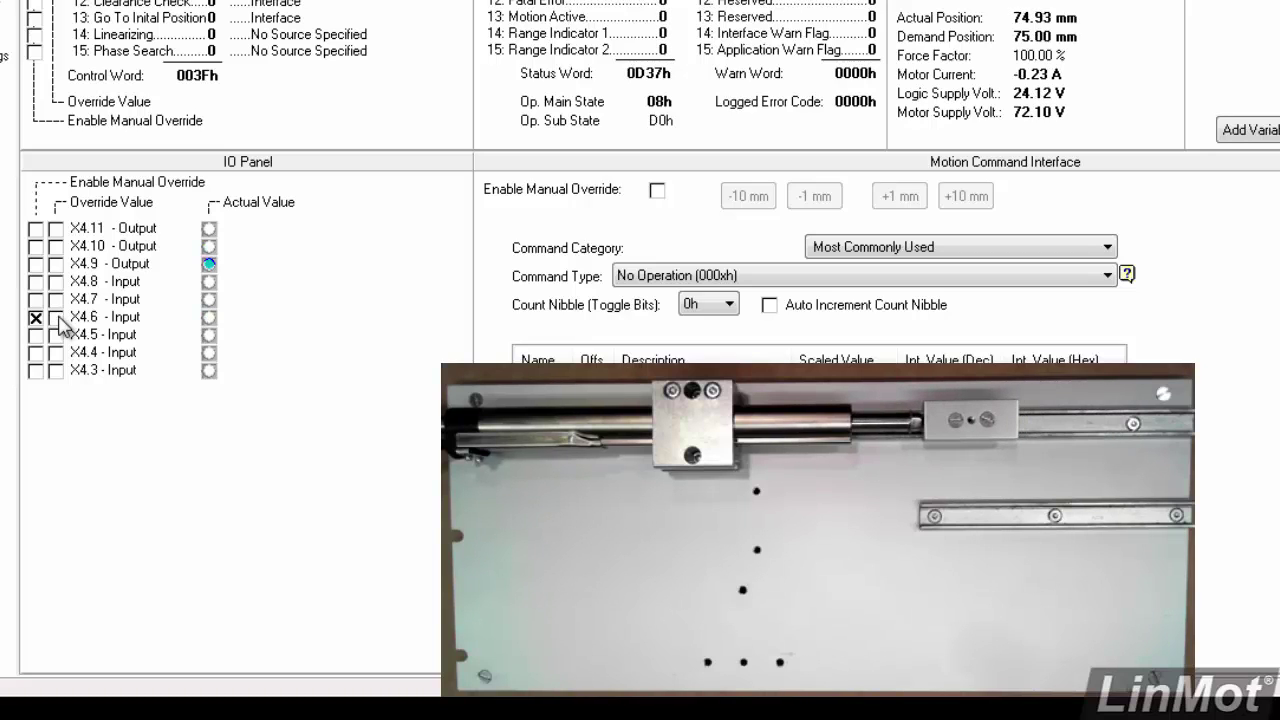